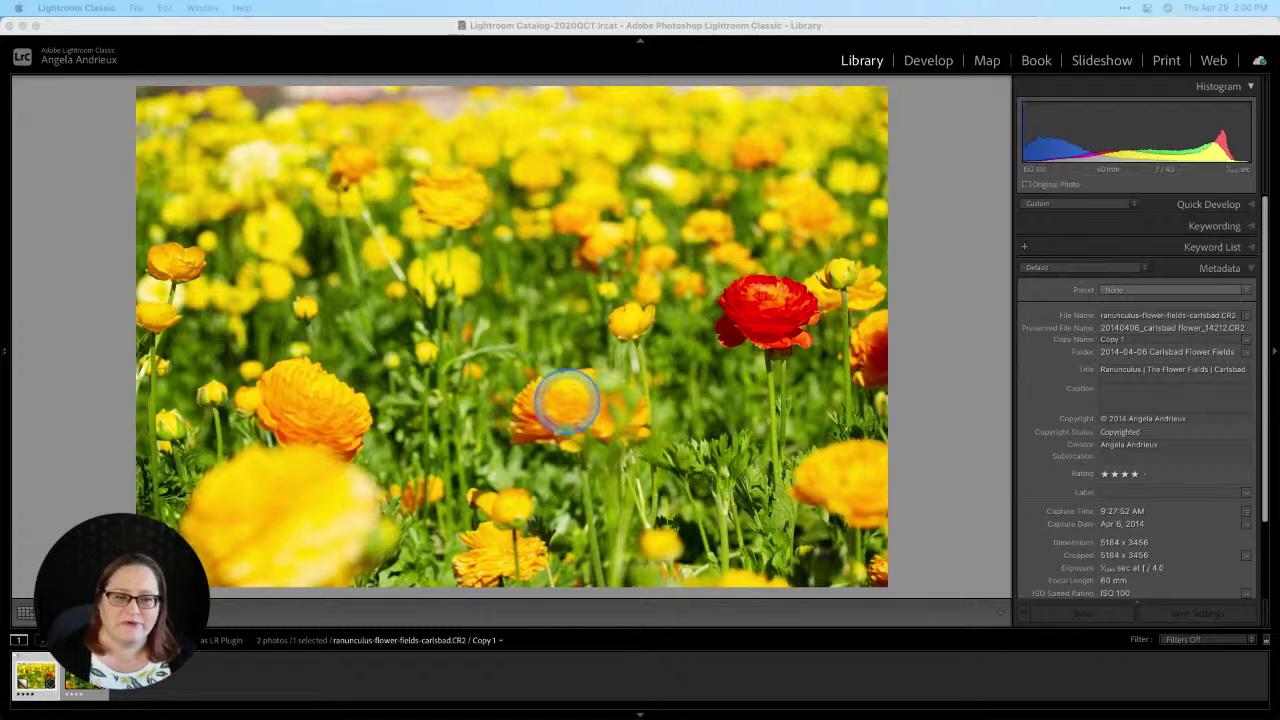
Step: Open the photo's action menu in Lightroom, then close it without choosing anything
click(590, 397)
right_click(593, 395)
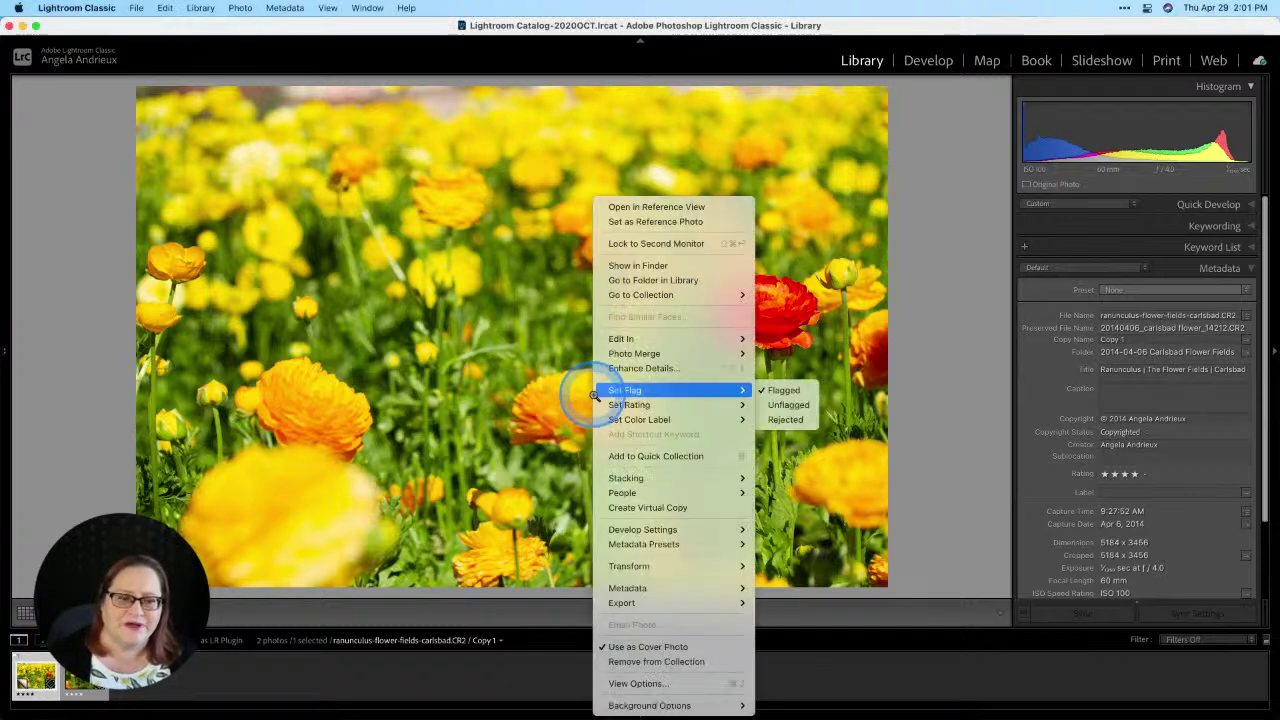
mouse_move(650, 604)
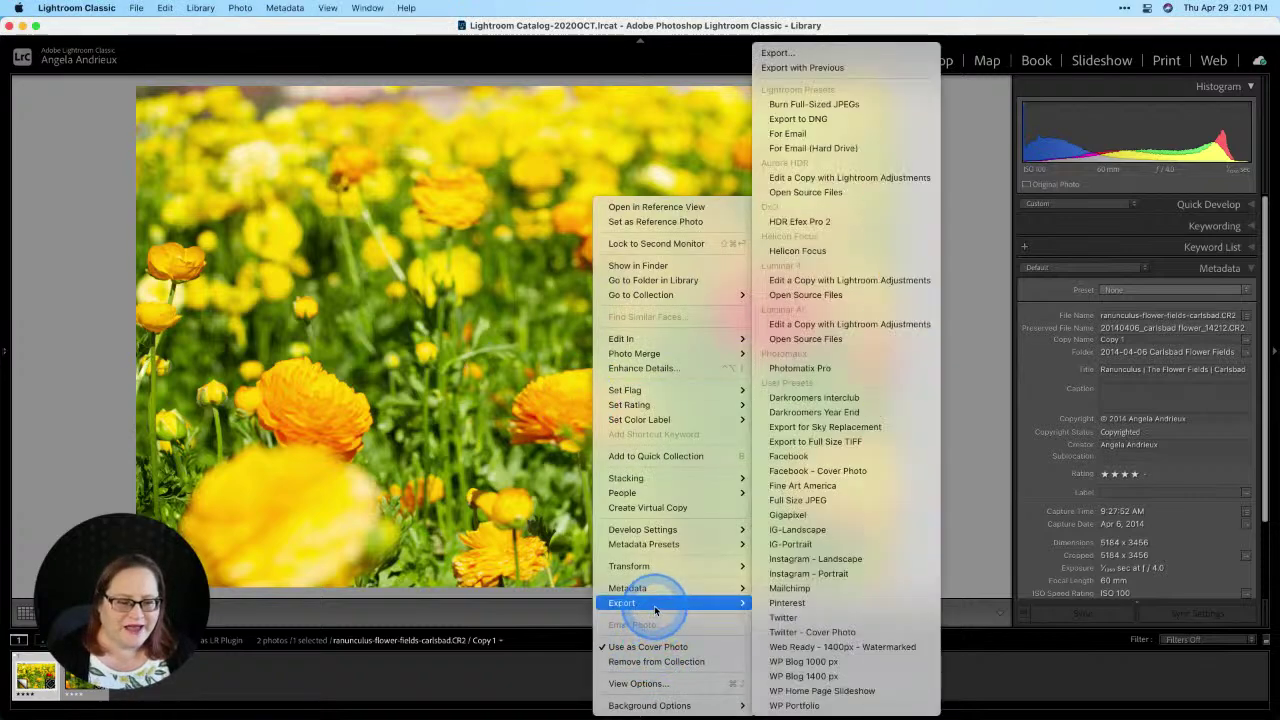
click(837, 310)
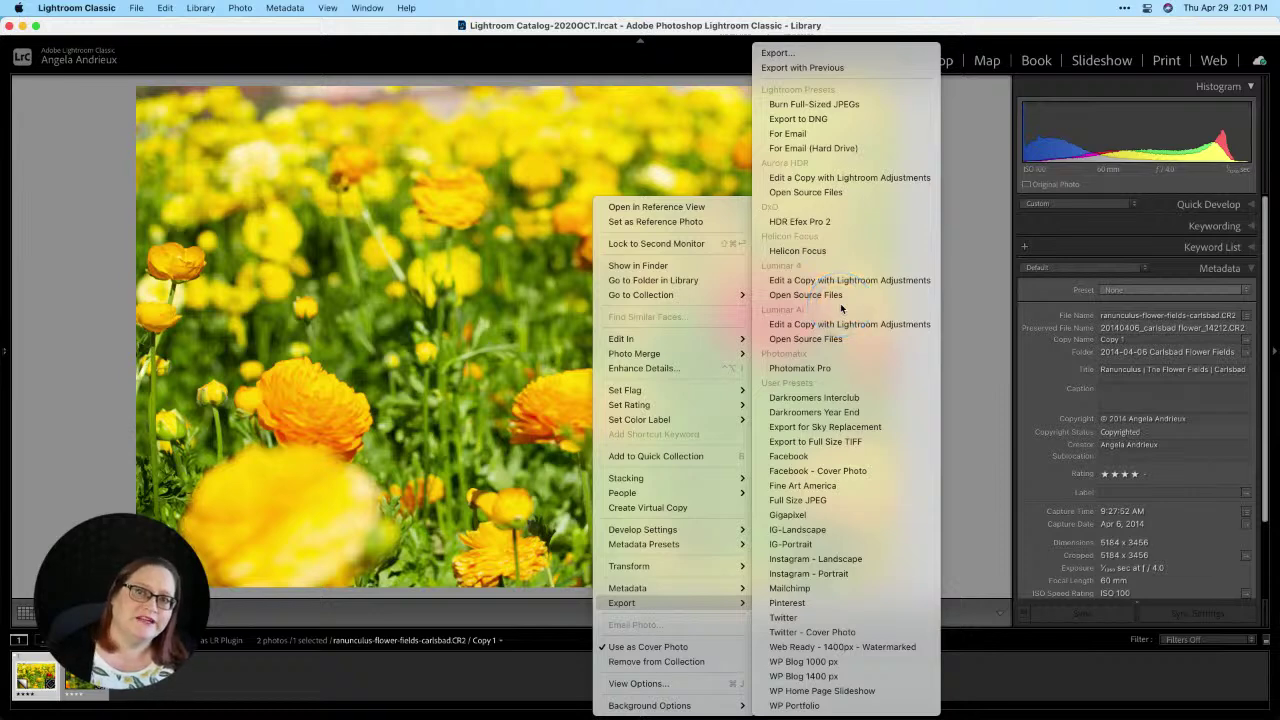
click(841, 308)
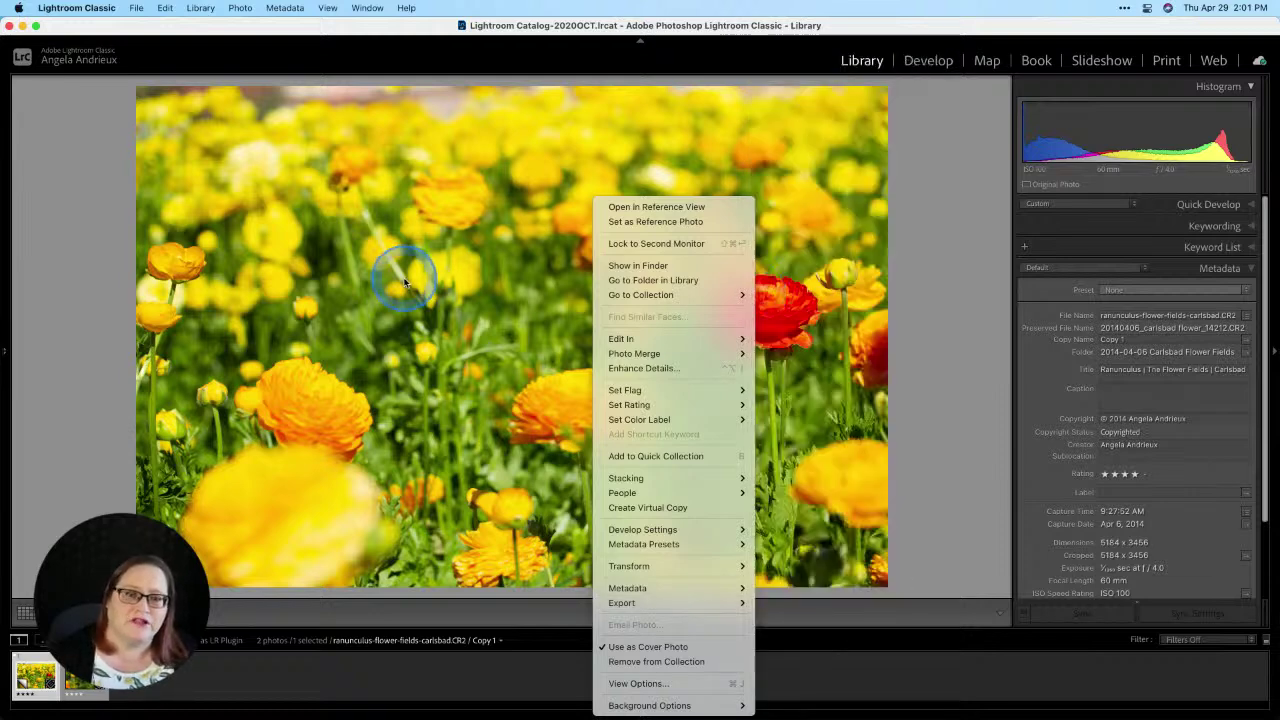
click(400, 271)
Step: Launch Luminar AI from Spotlight by searching for 'luminar'
key(super+space)
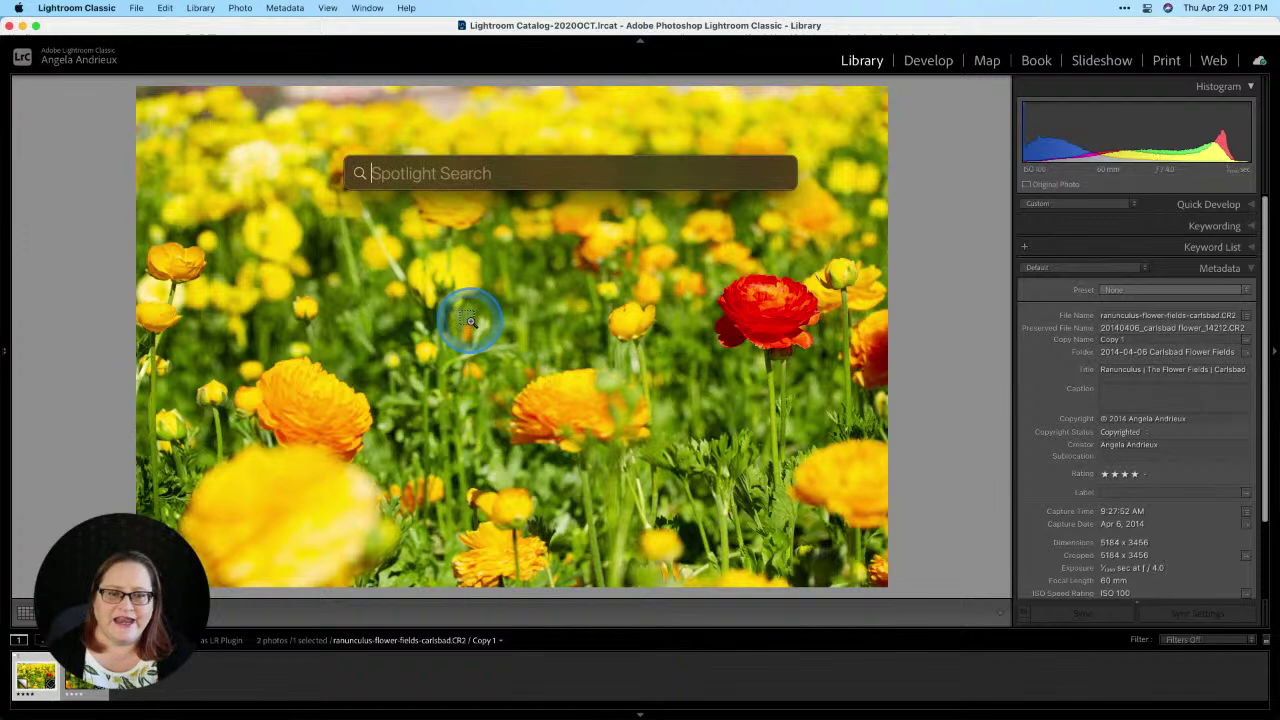
text(lum)
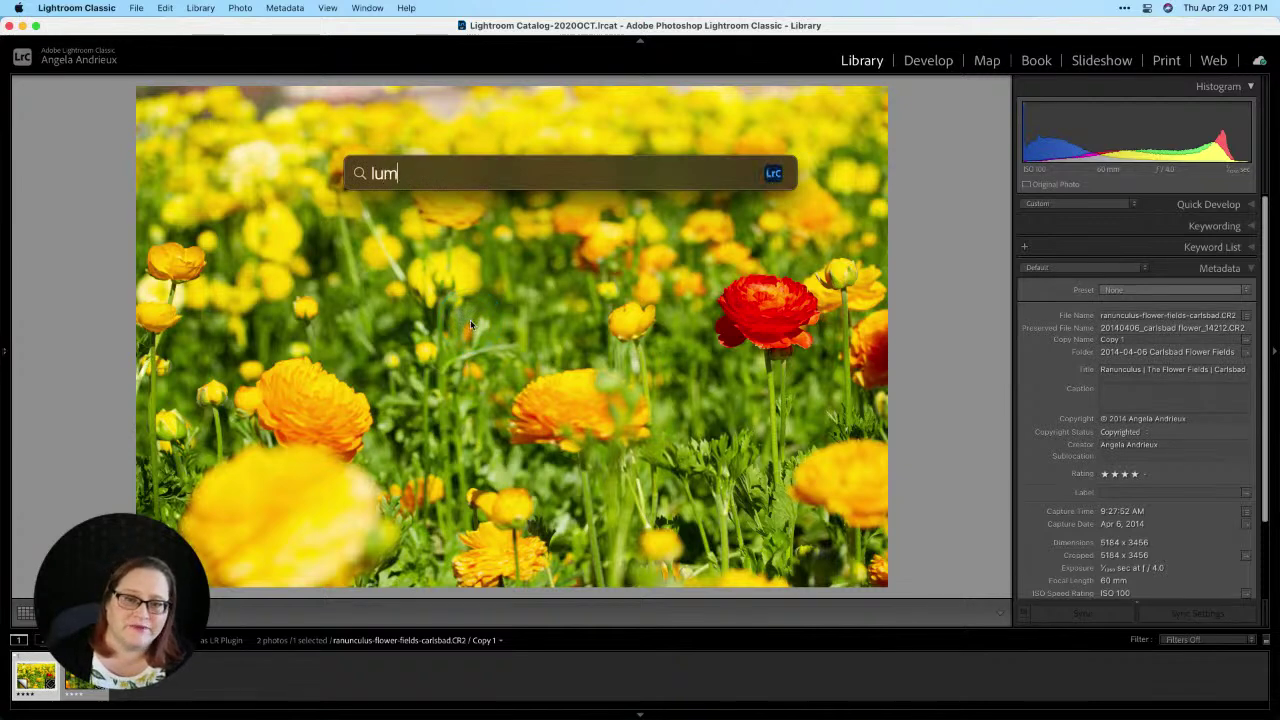
text(inar)
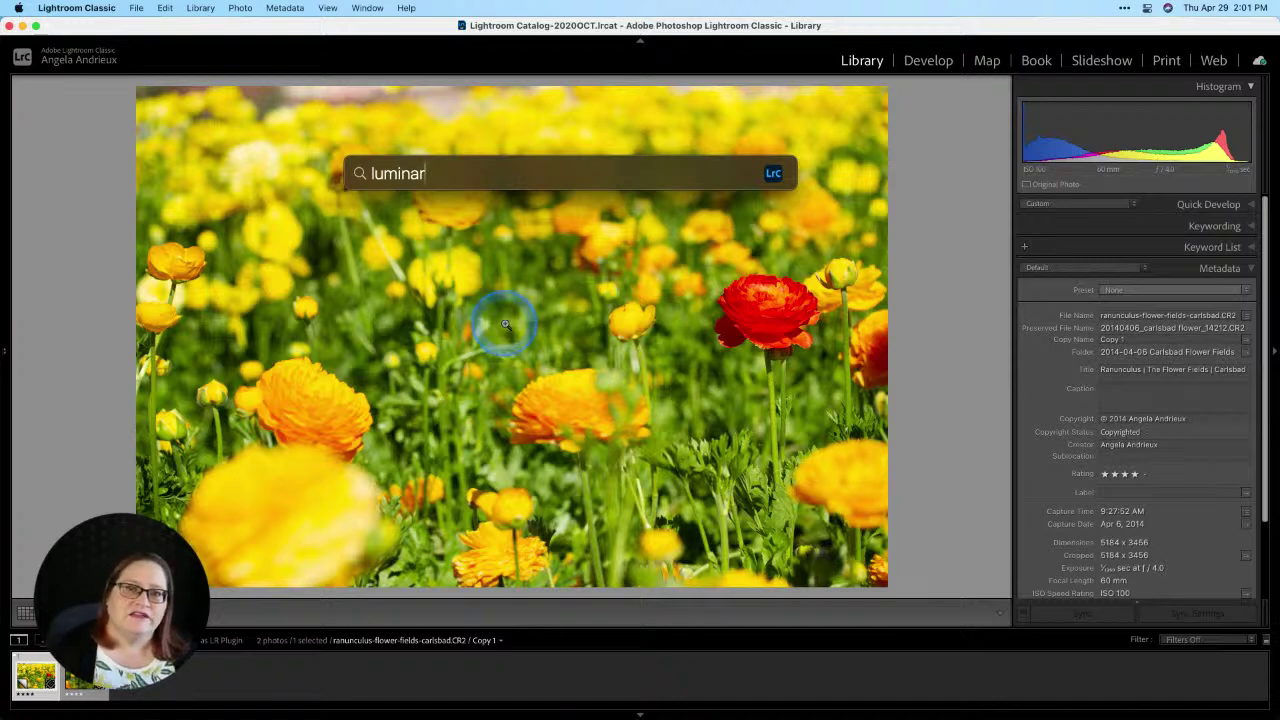
key(Return)
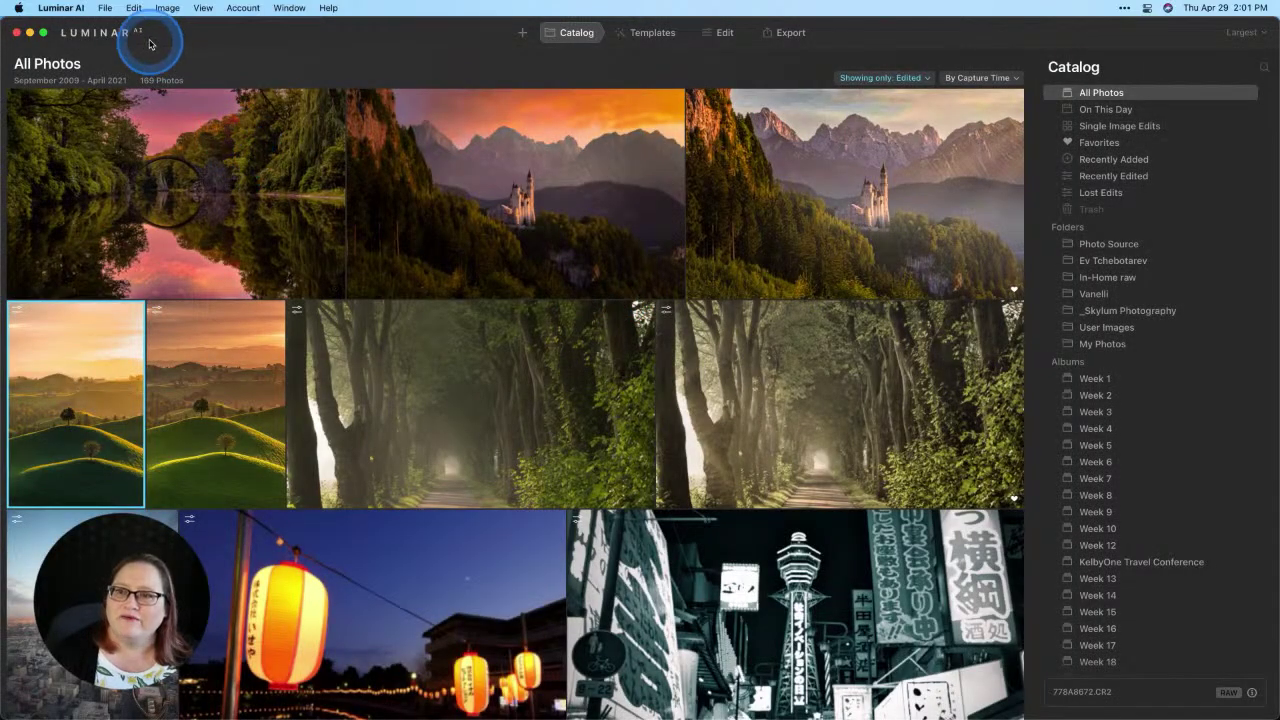
Step: Confirm Luminar AI plugins are installed for Photoshop and Lightroom Classic, then return to Lightroom
click(105, 8)
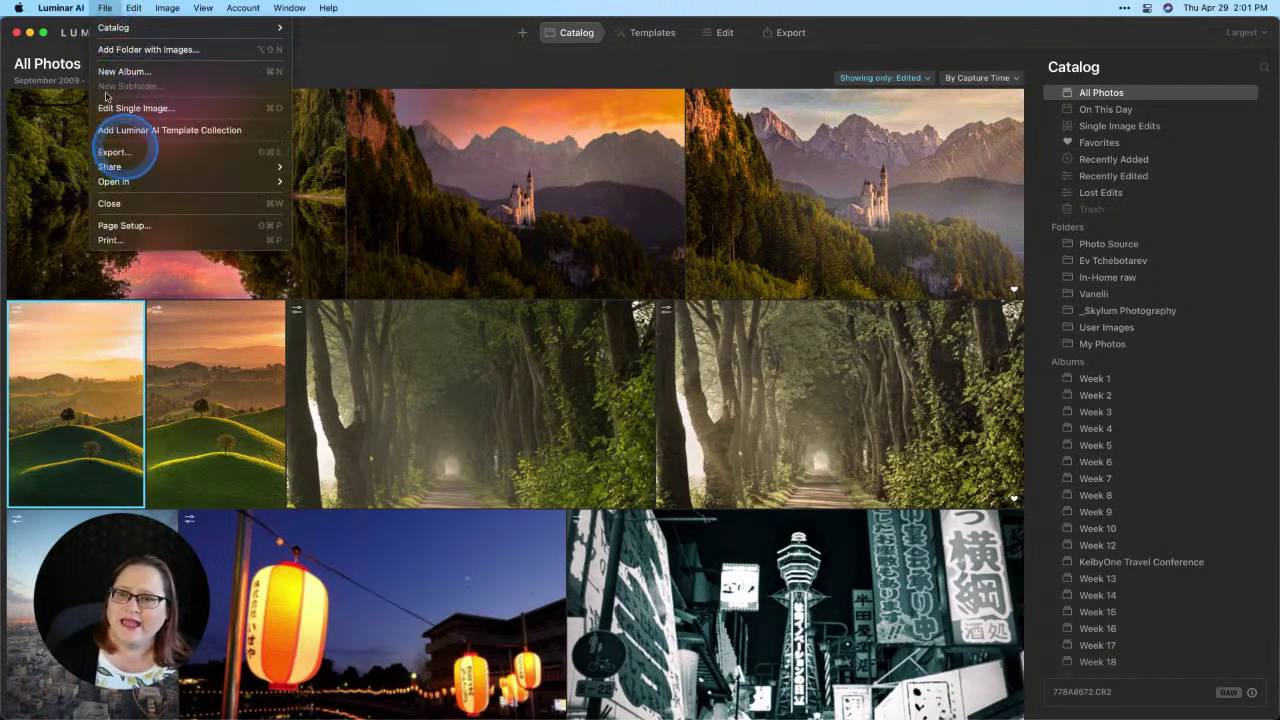
mouse_move(63, 10)
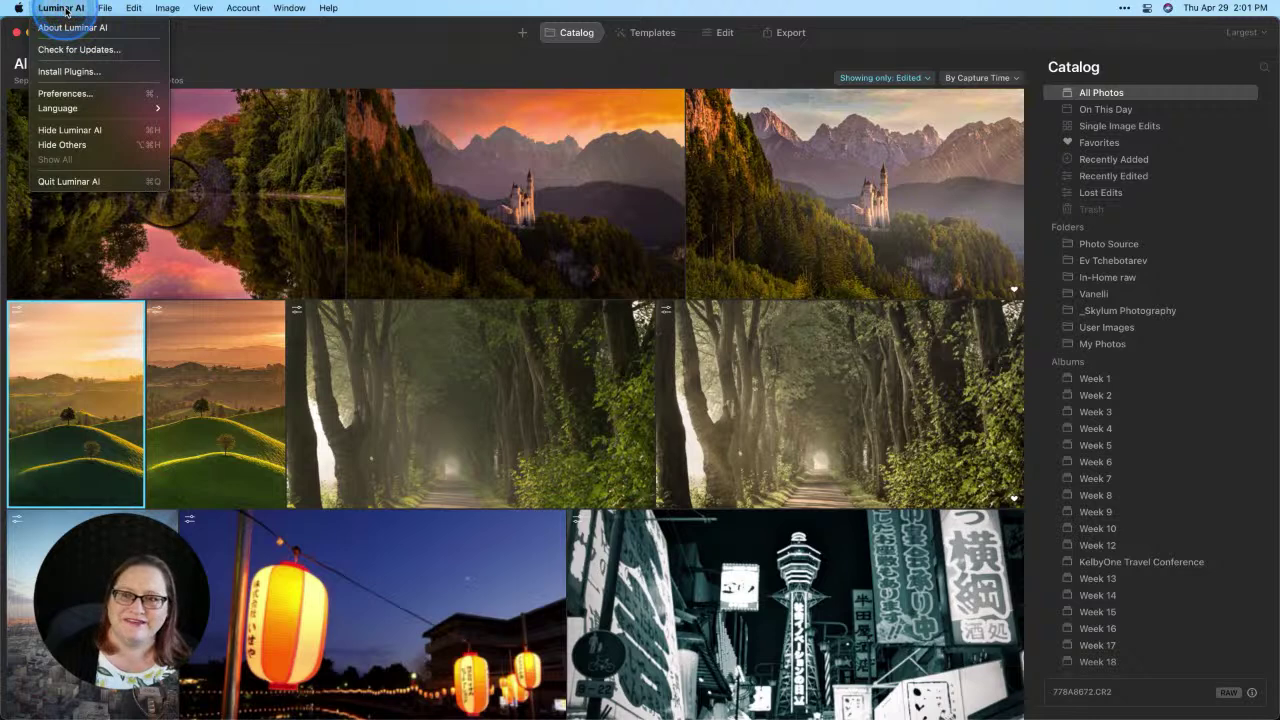
click(101, 87)
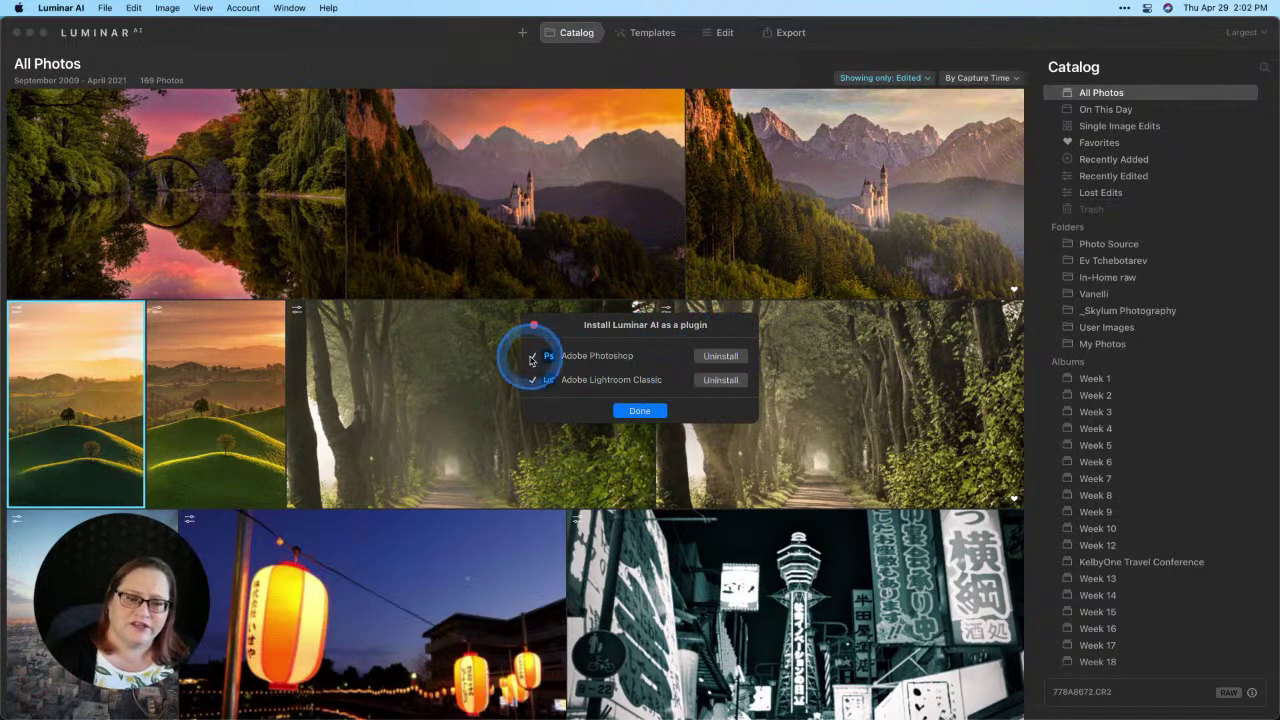
click(630, 410)
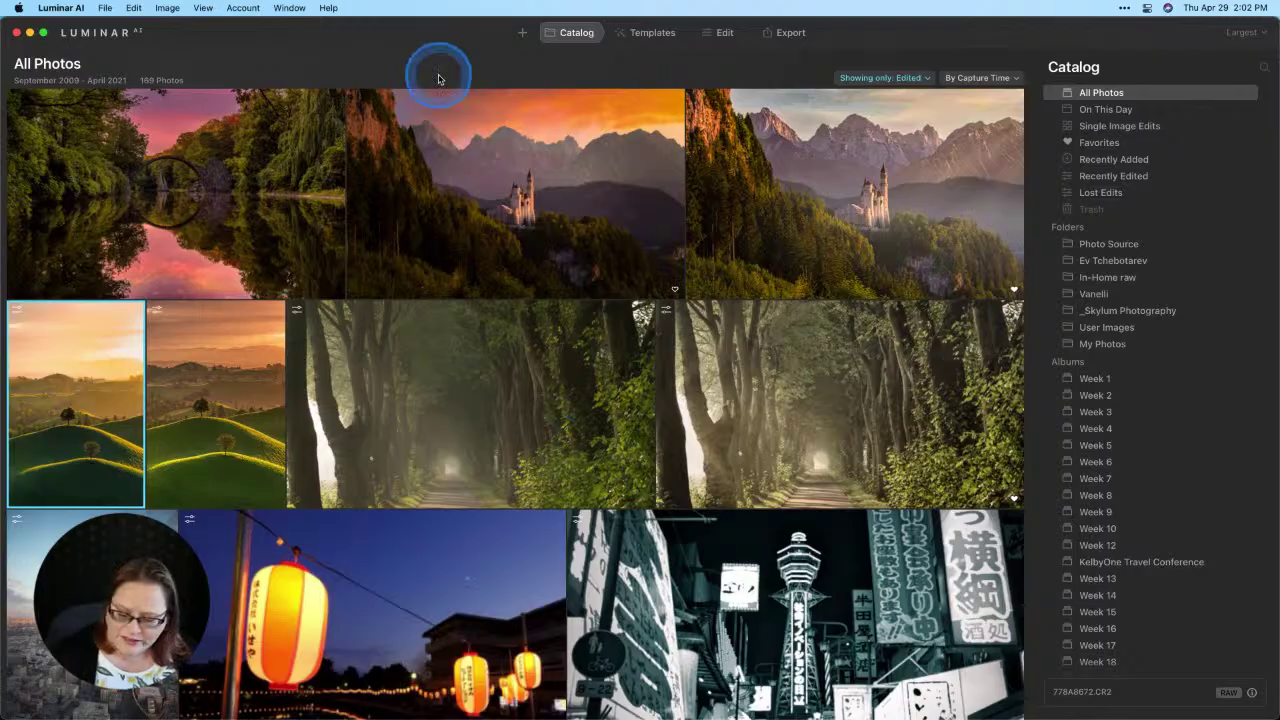
key(super+Tab)
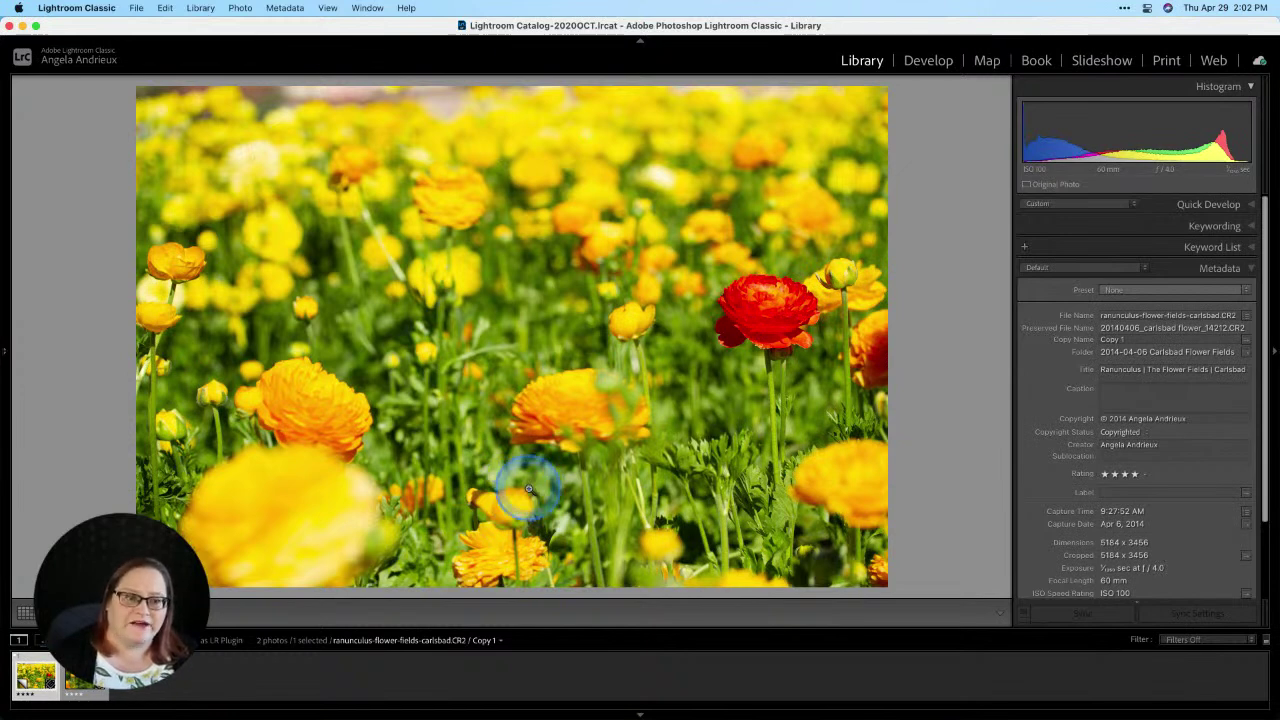
Step: Export the ranunculus copy to Luminar AI via Edit a Copy with Lightroom Adjustments
right_click(516, 414)
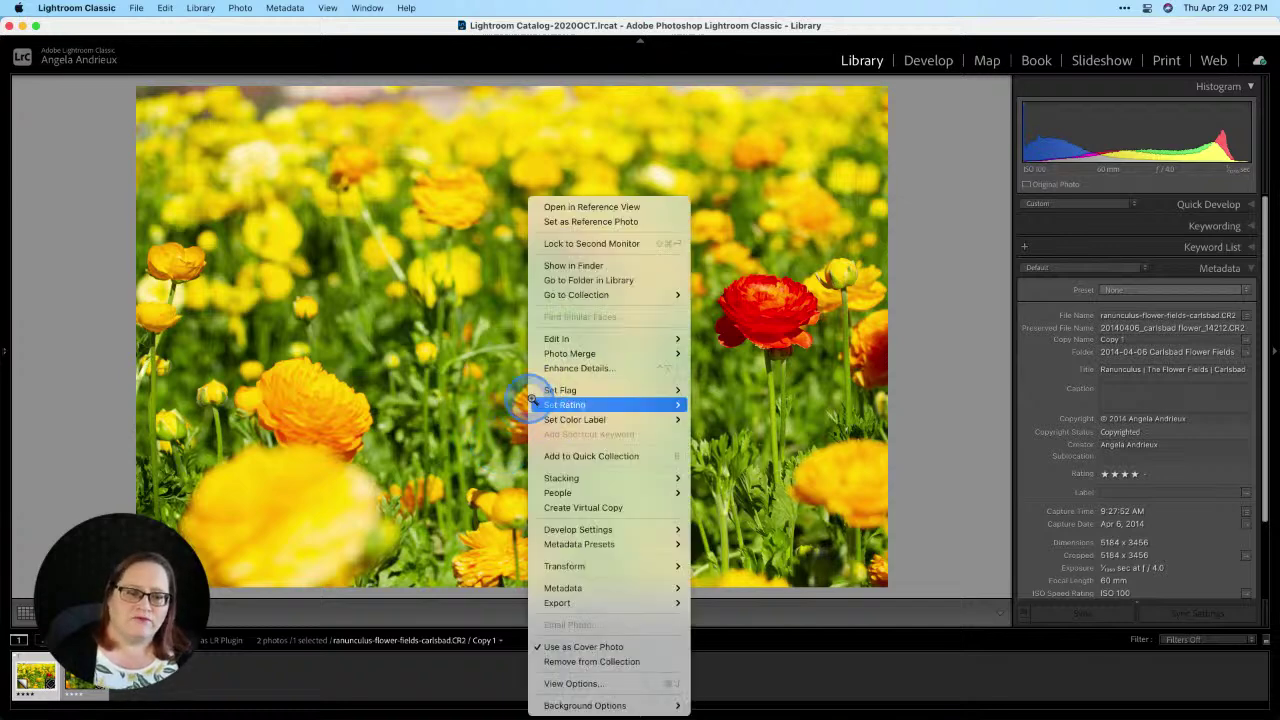
mouse_move(674, 601)
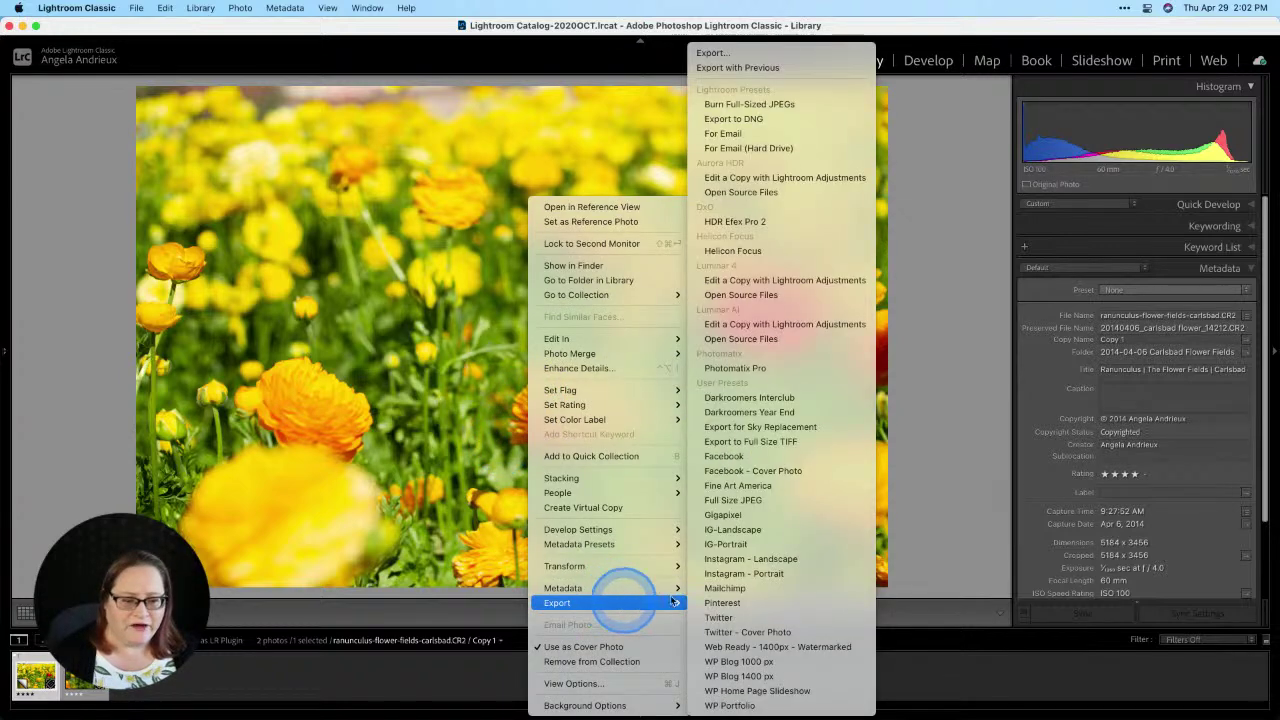
click(786, 341)
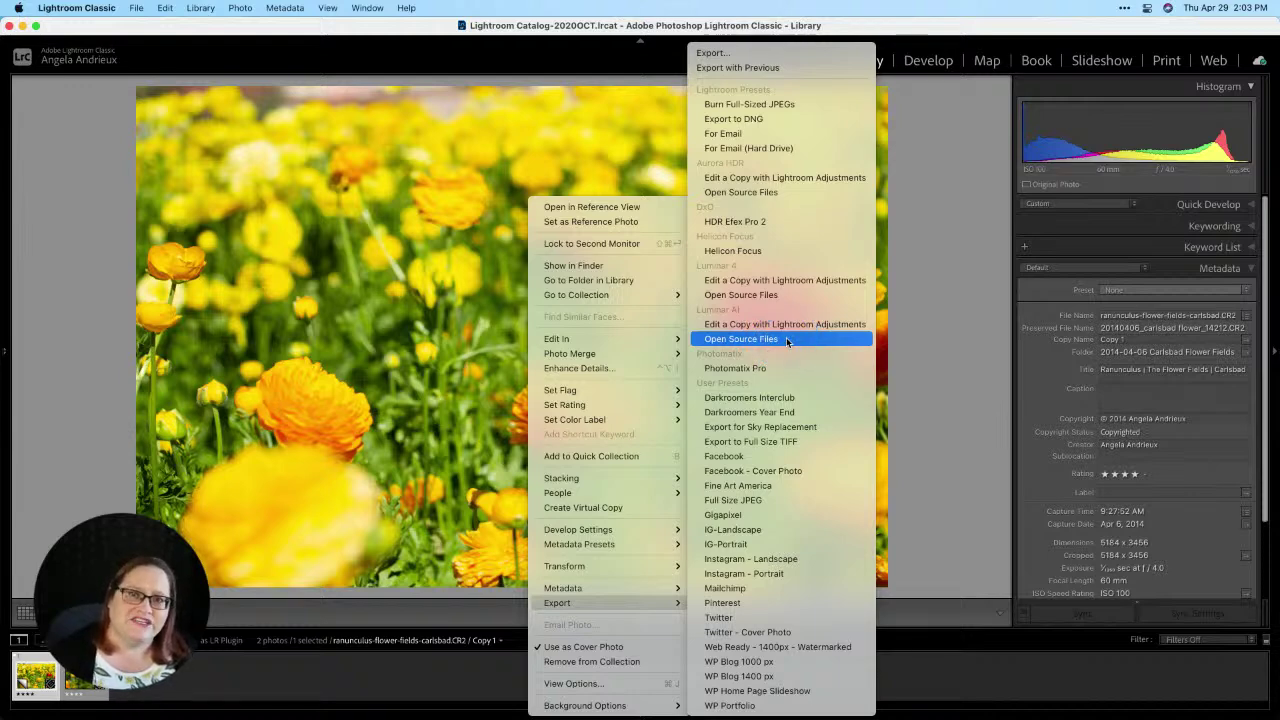
drag(786, 341, 785, 327)
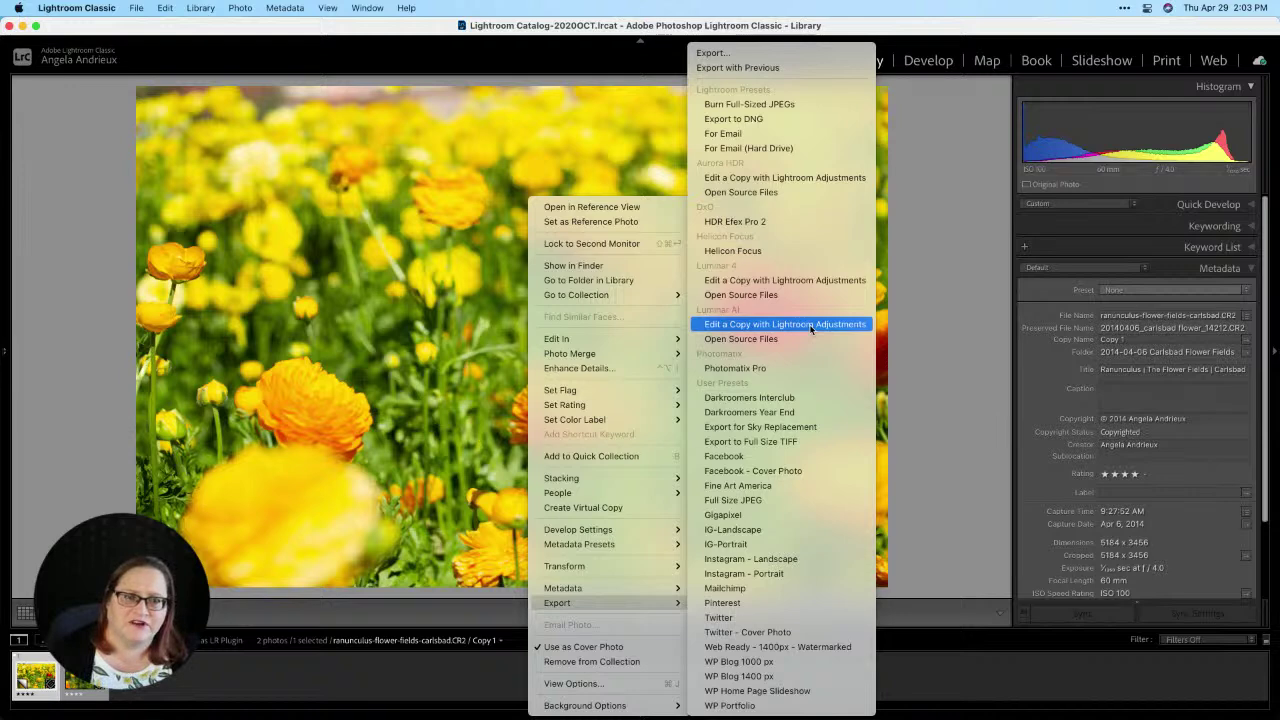
click(811, 326)
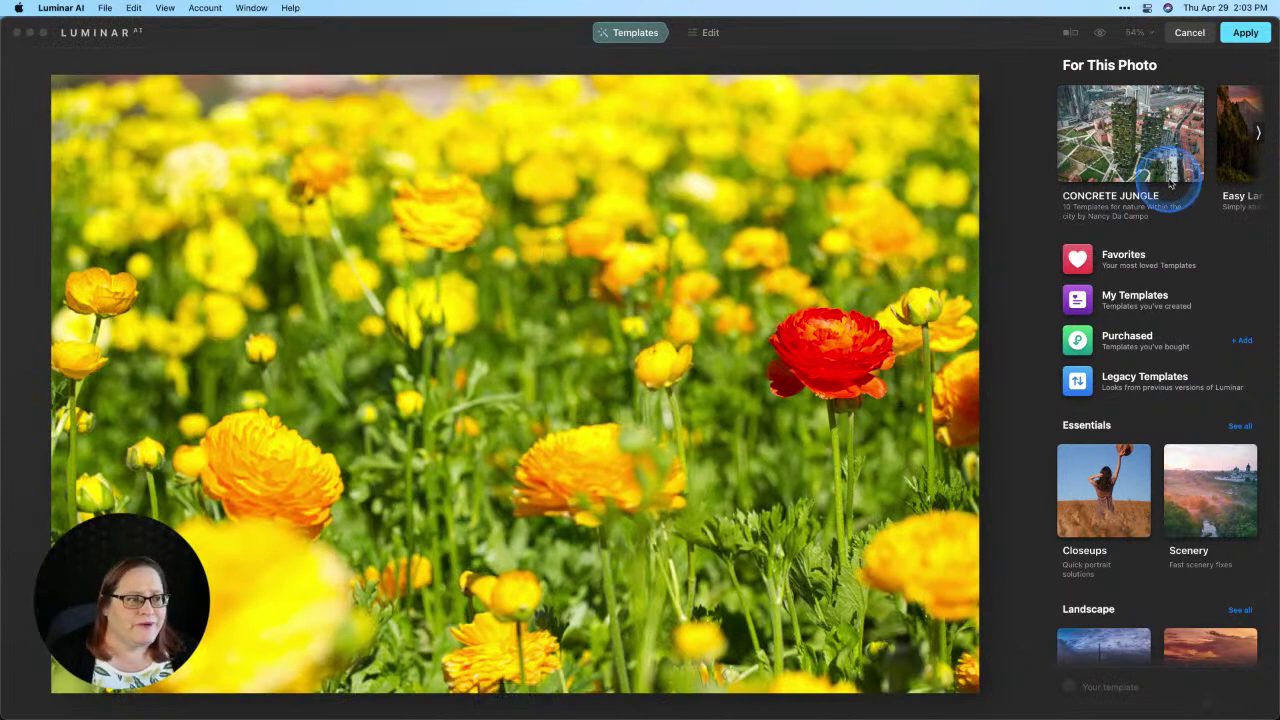
Step: Try the Fast Fix template from Favorites, then reset its adjustments so none is applied
scroll(1165, 165, right, 5)
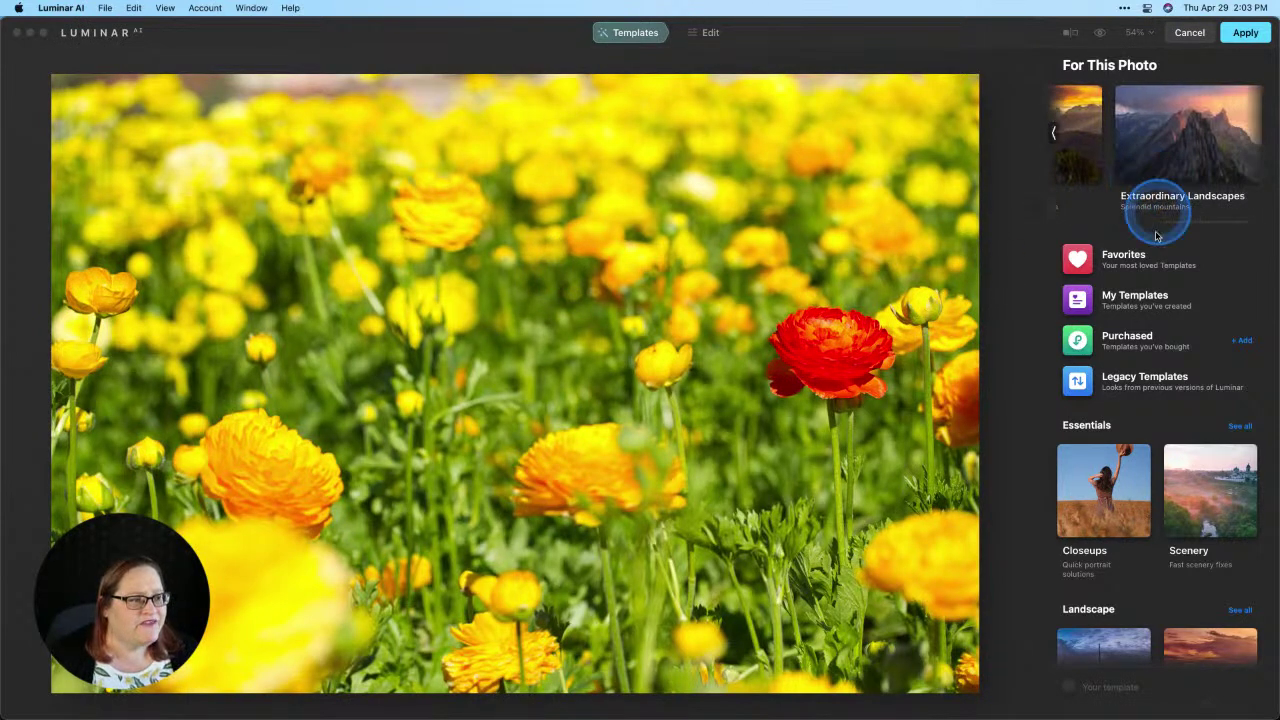
click(1124, 260)
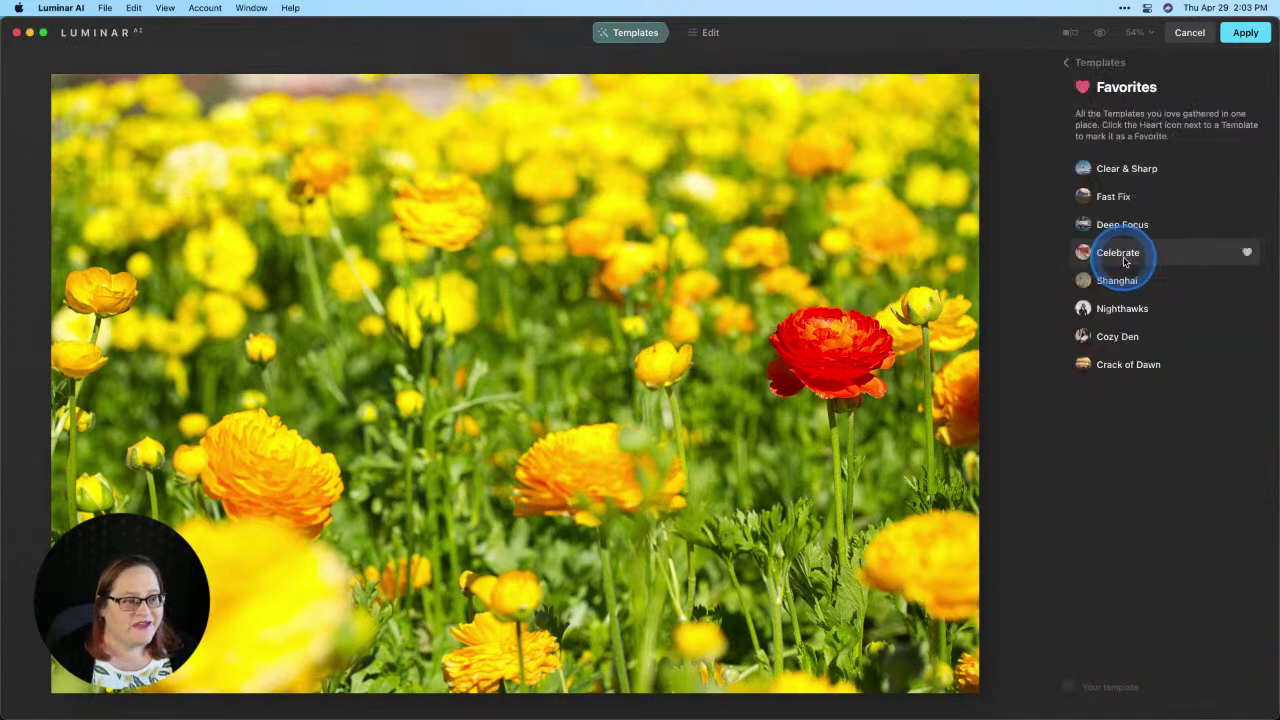
click(1122, 200)
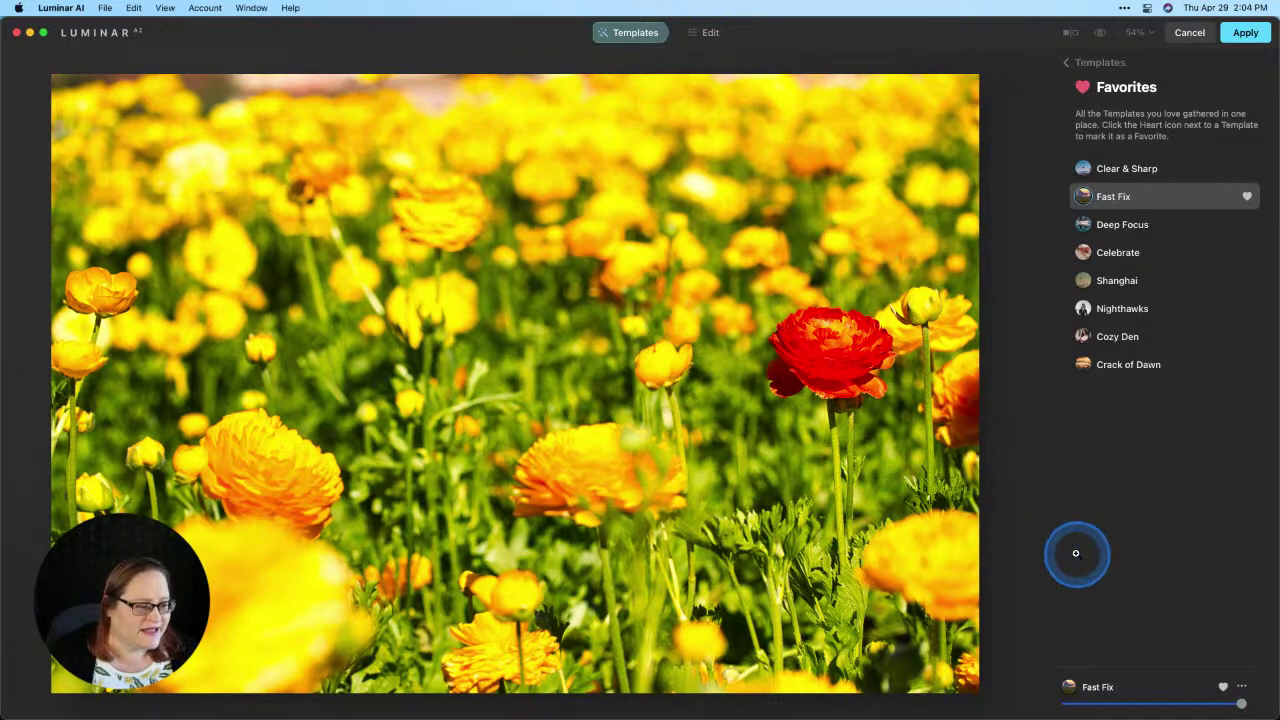
click(1241, 687)
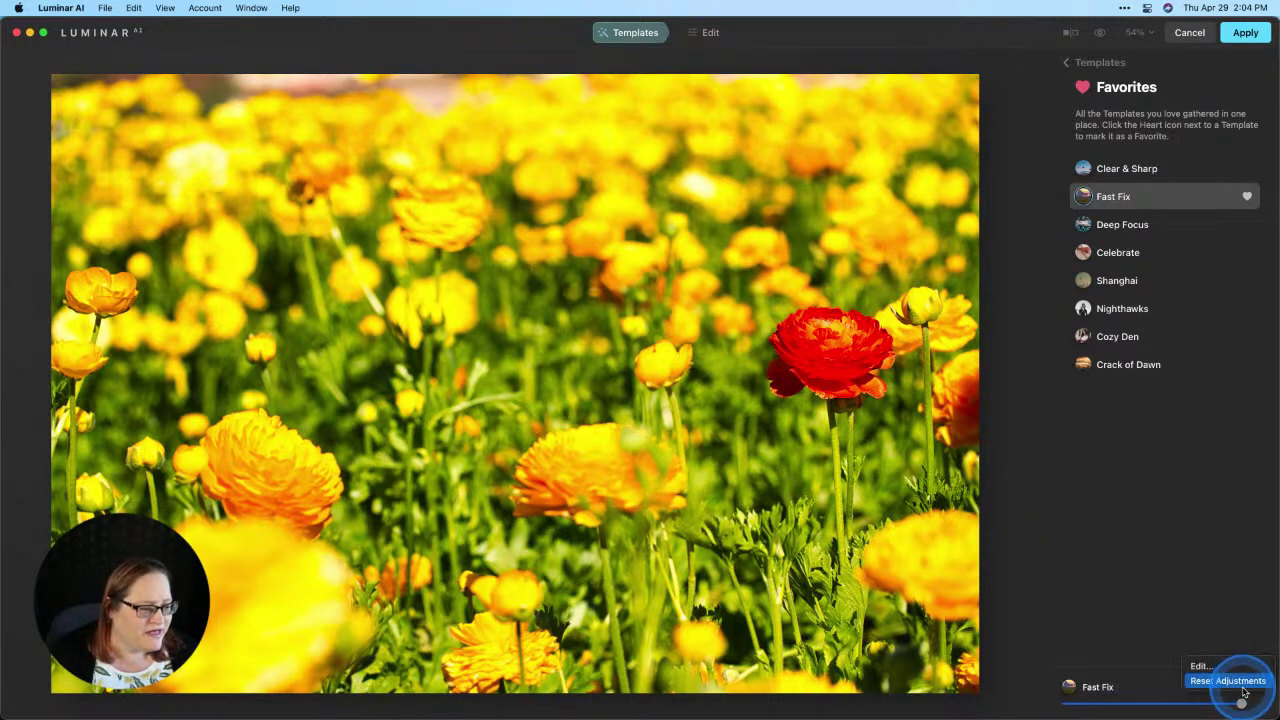
click(1237, 684)
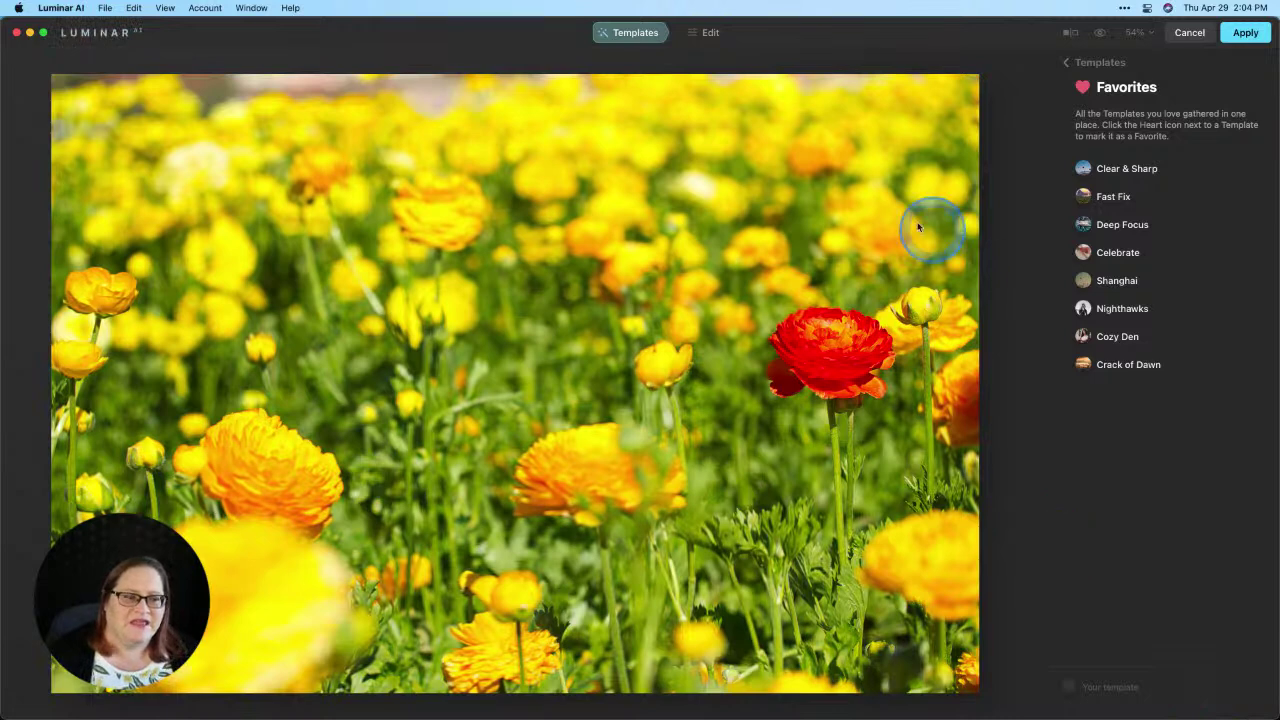
Step: In Edit, set Enhance Accent to about 40 and expand the Composition tool
click(711, 33)
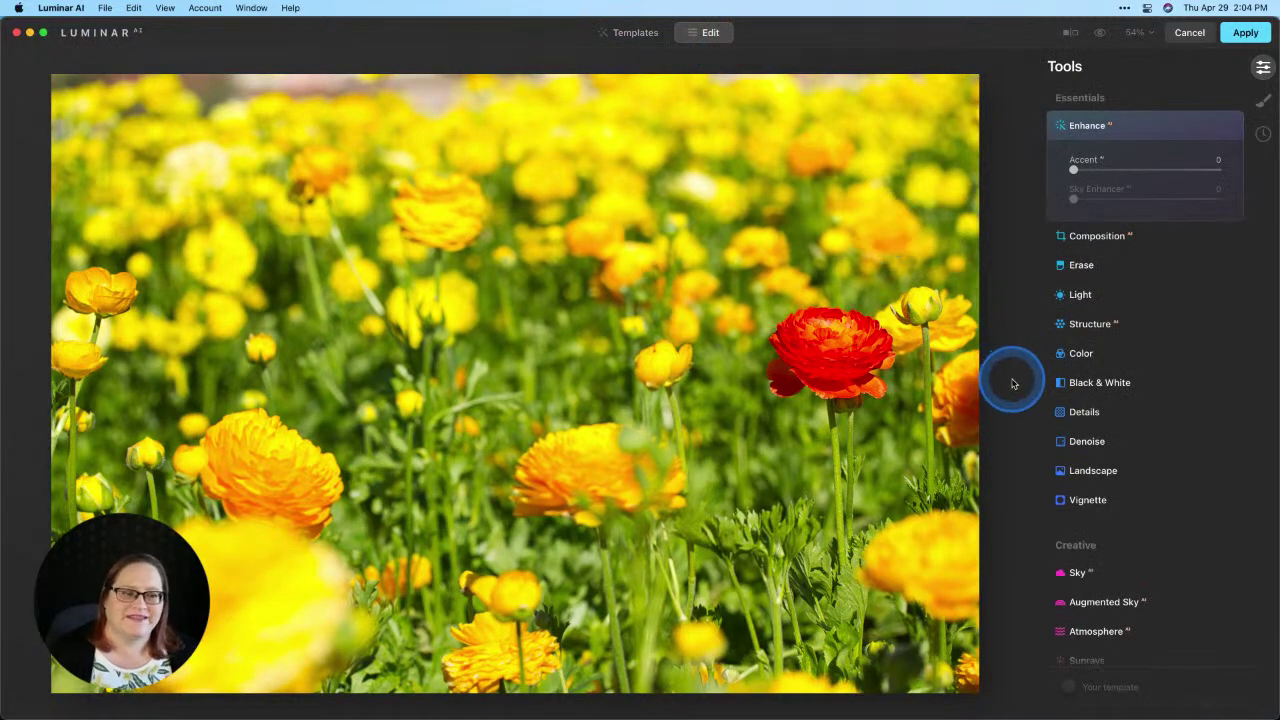
drag(1073, 170, 1139, 170)
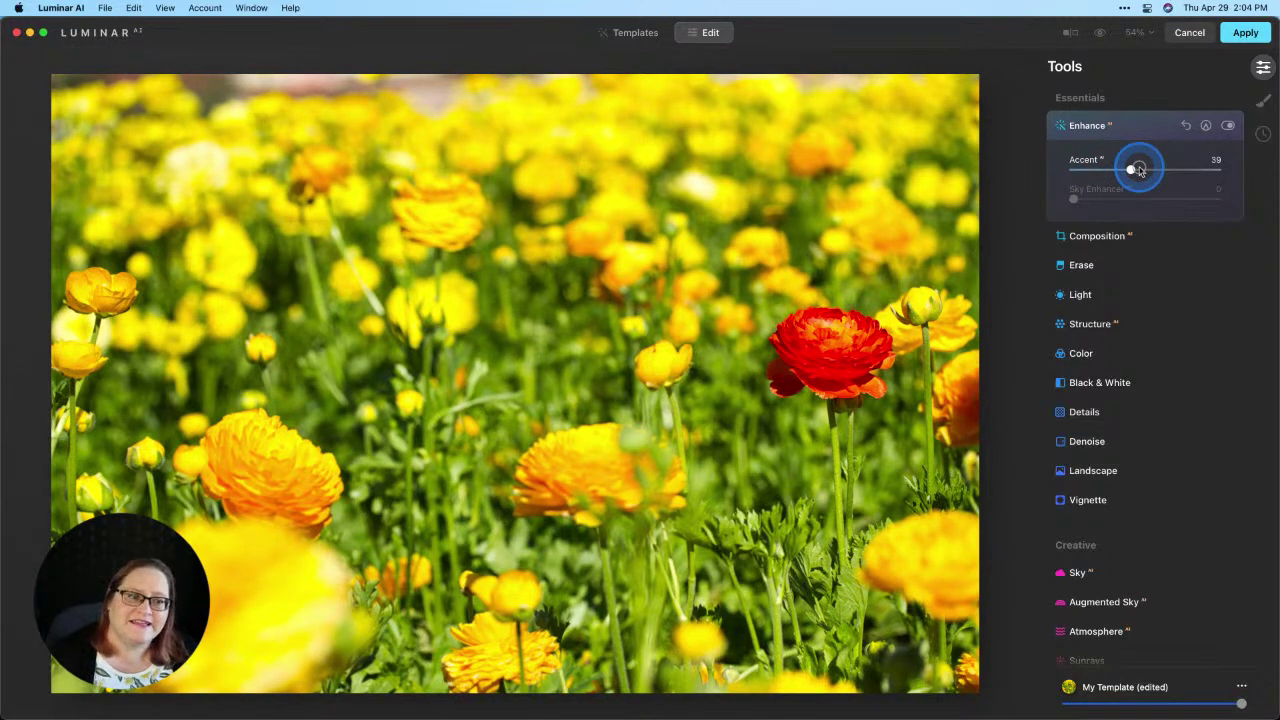
drag(1140, 170, 1141, 170)
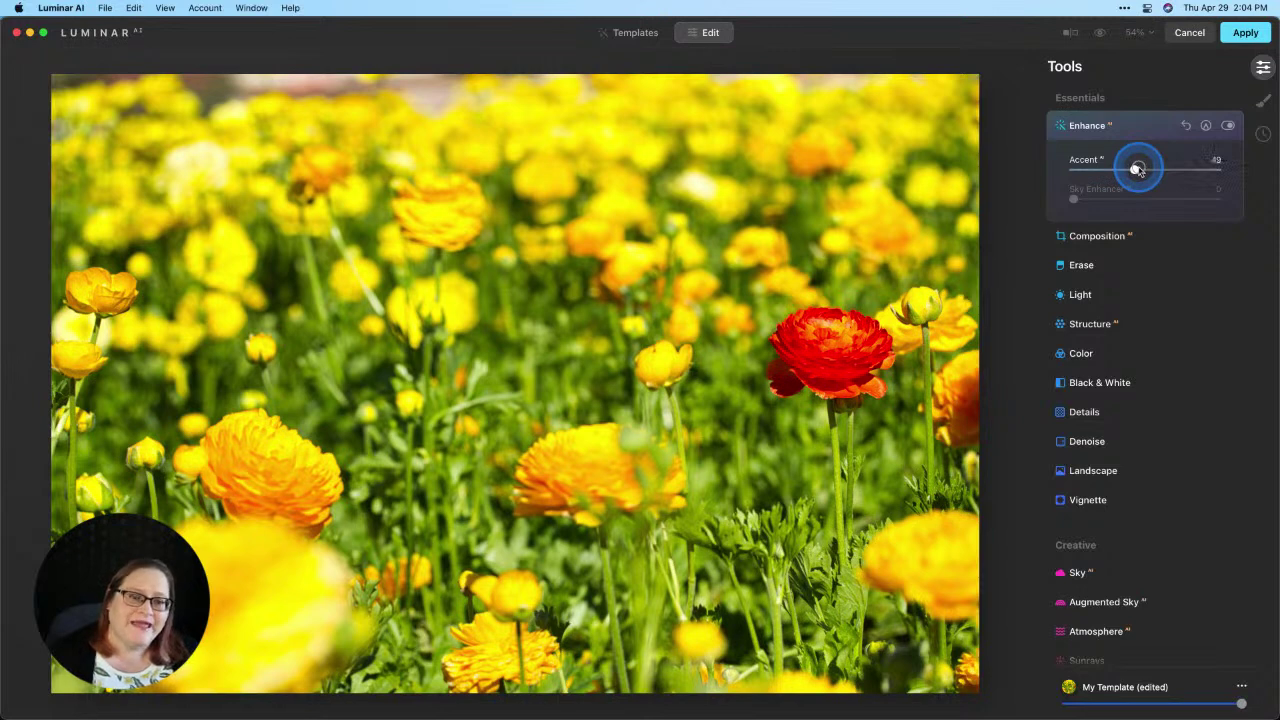
drag(1138, 170, 1138, 172)
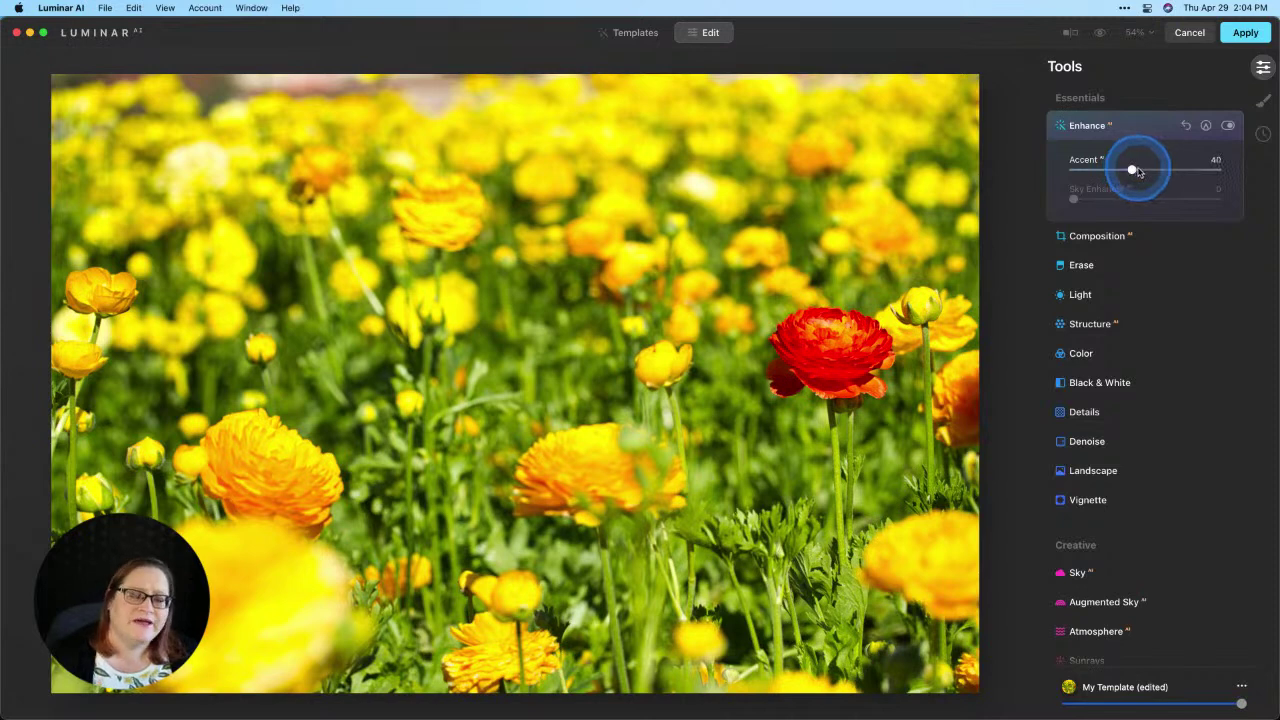
click(1105, 237)
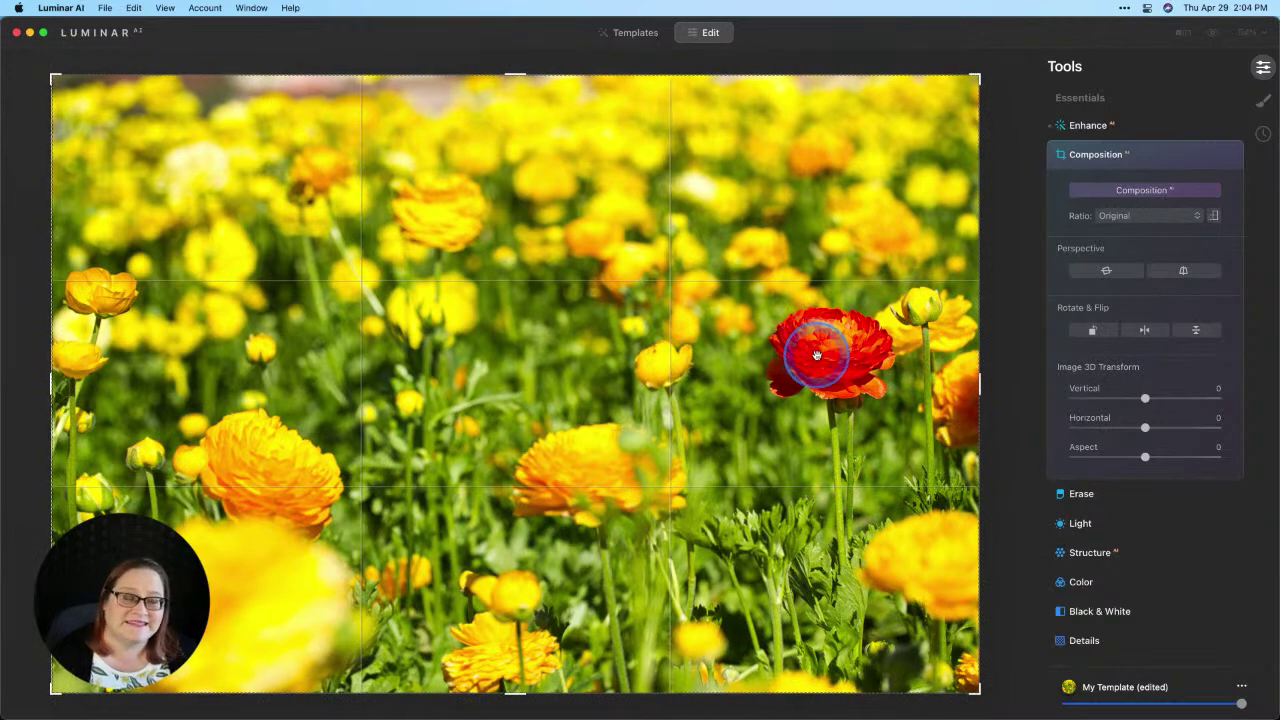
Step: Rotate the photo about 2°, crop in from the left around the red flower, and apply
click(1100, 191)
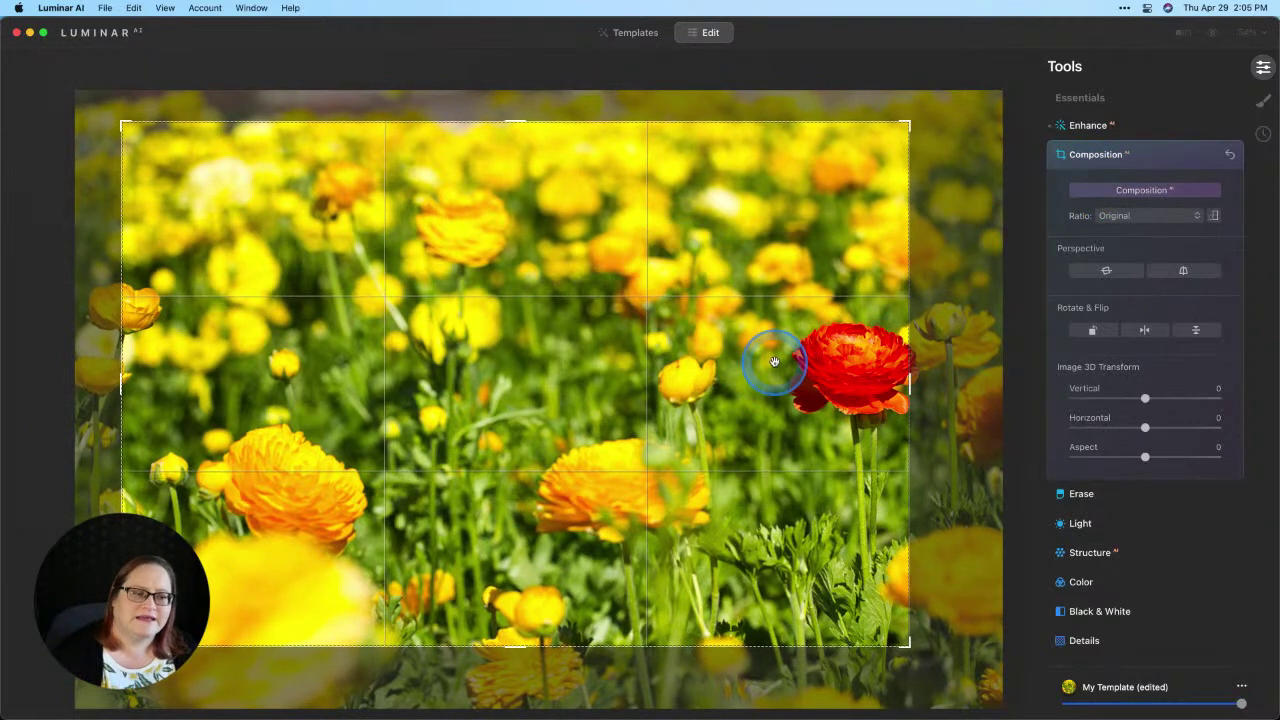
drag(762, 352, 597, 362)
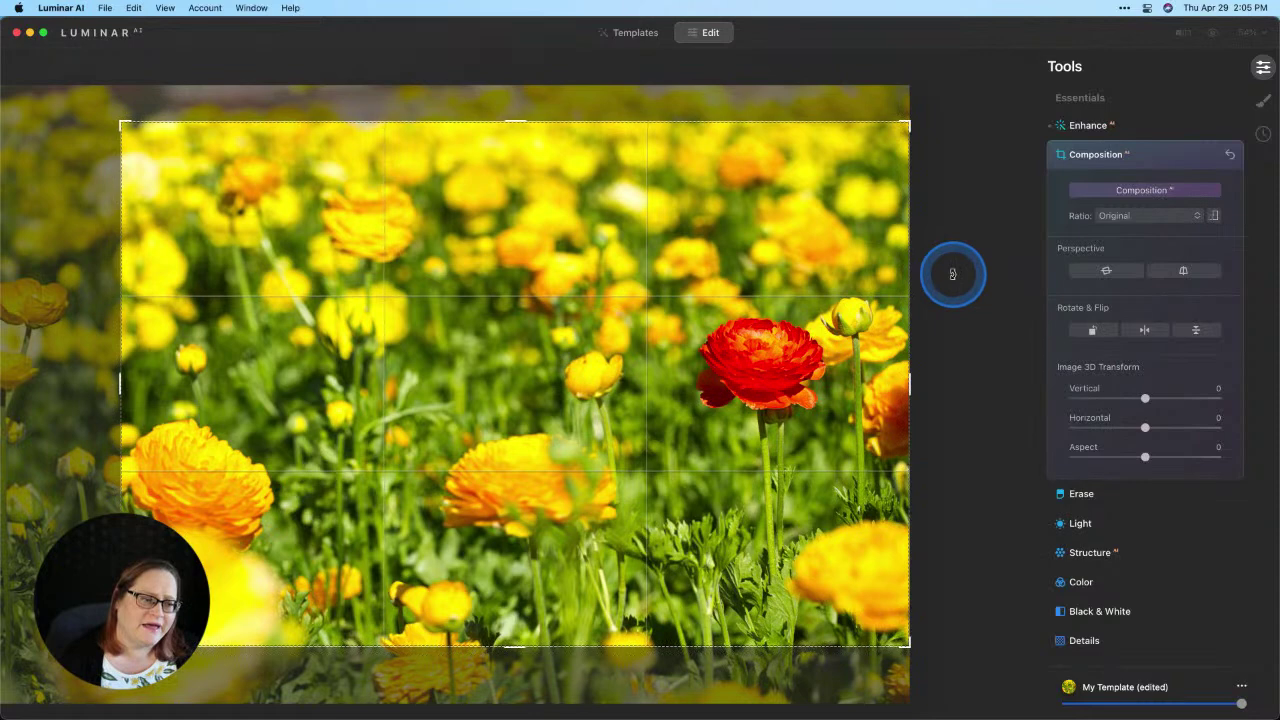
drag(954, 270, 857, 320)
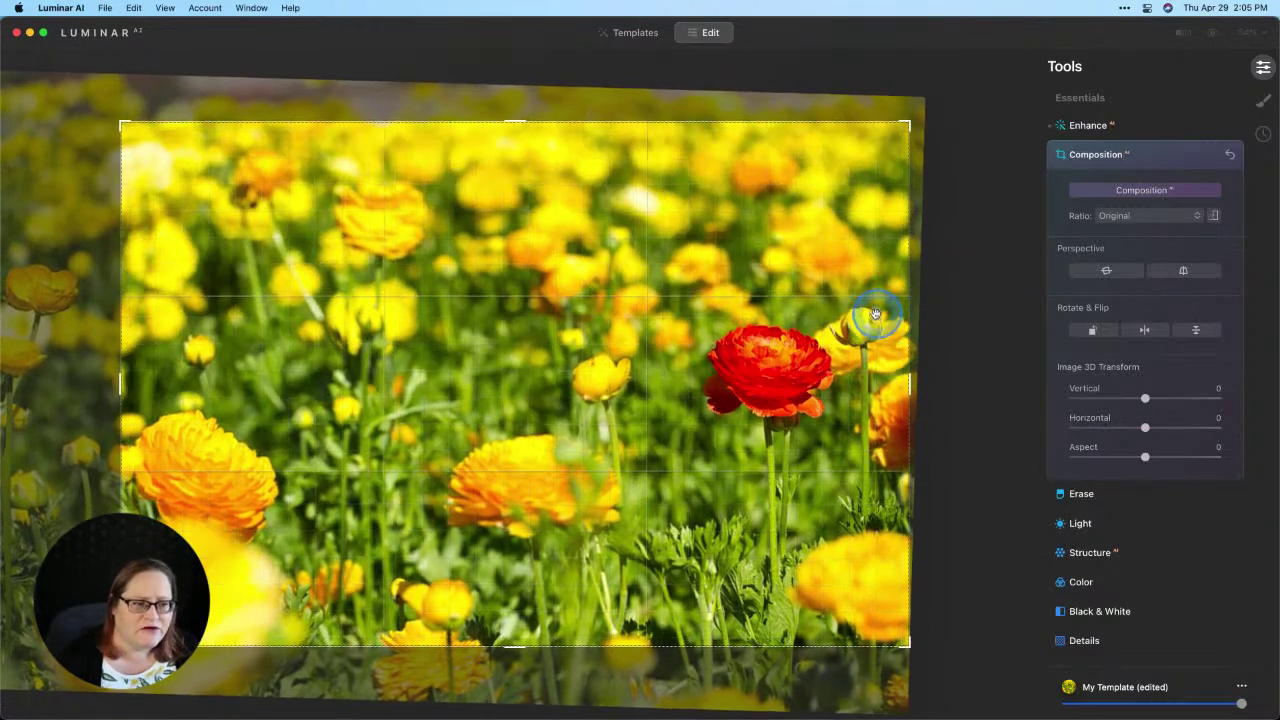
drag(122, 386, 197, 390)
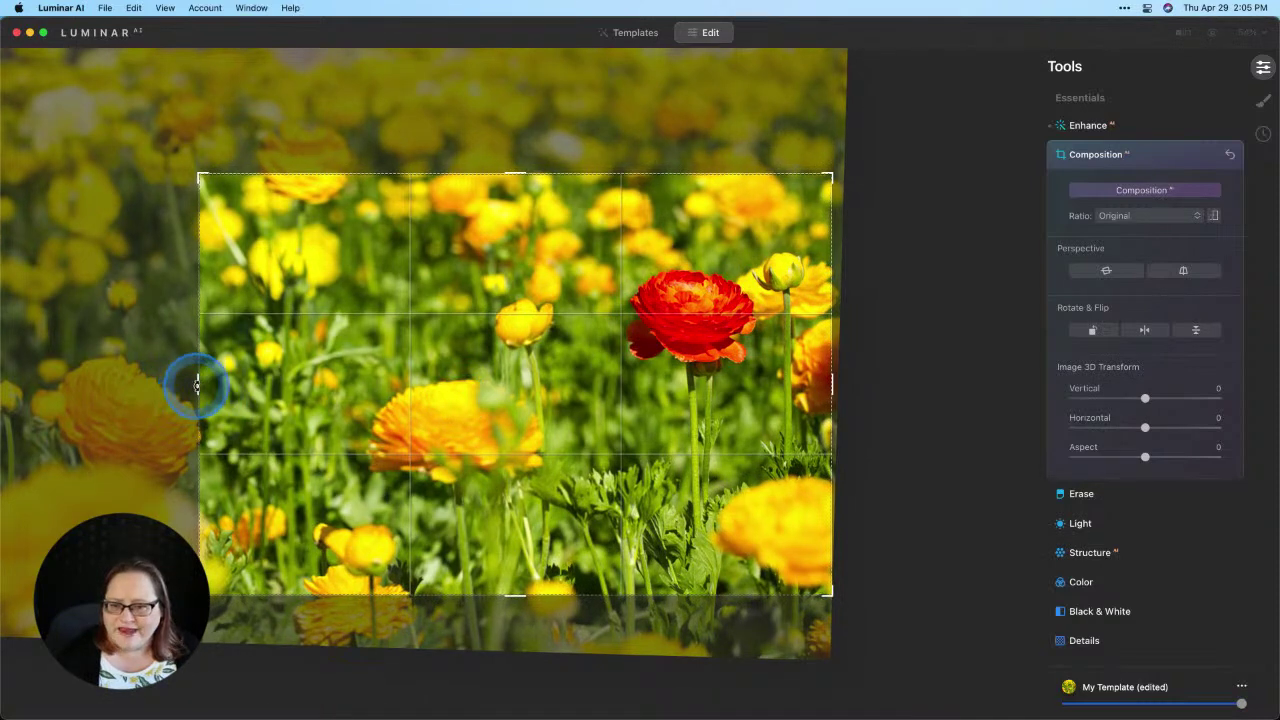
drag(199, 384, 229, 449)
key(Return)
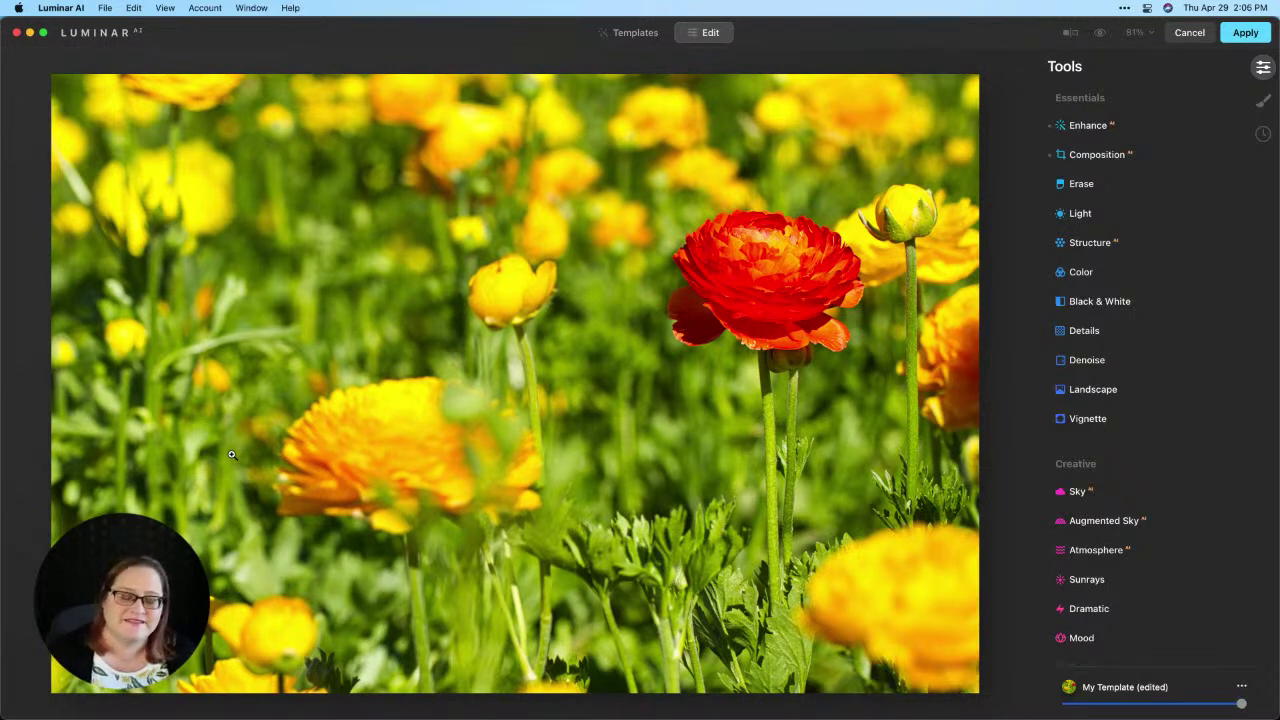
Step: Set the Structure Amount to 19
click(242, 449)
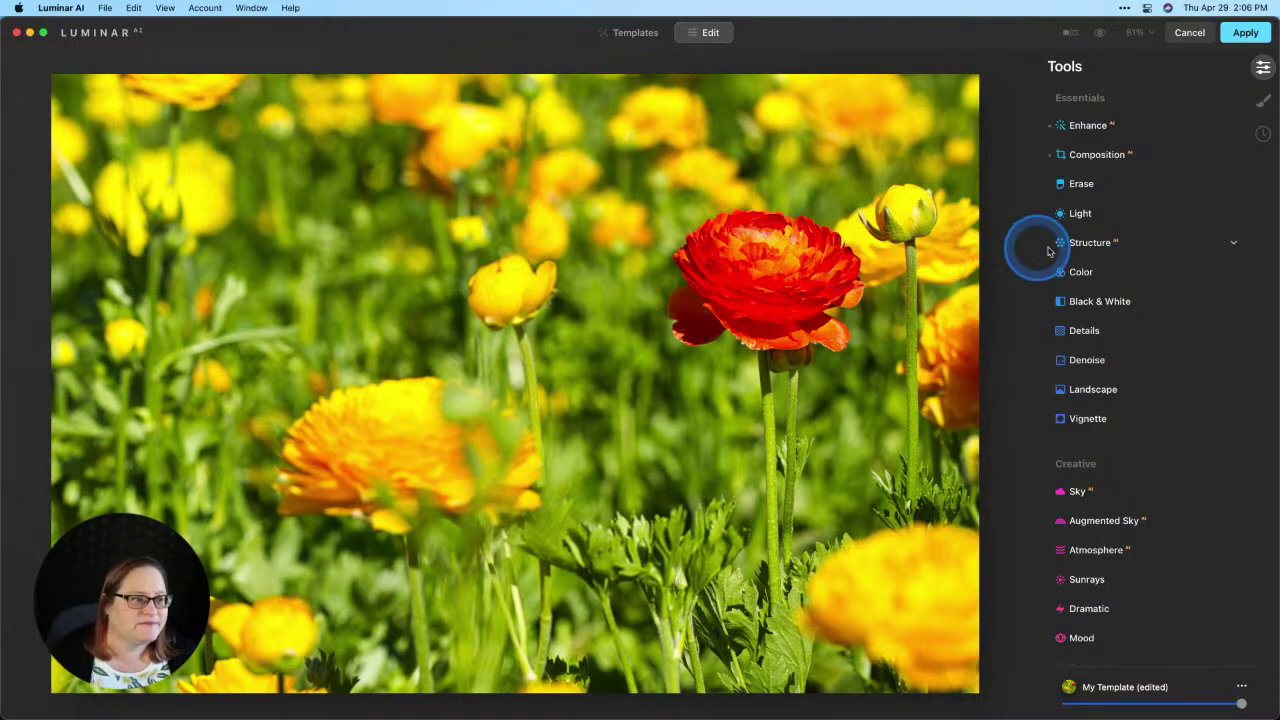
click(1095, 242)
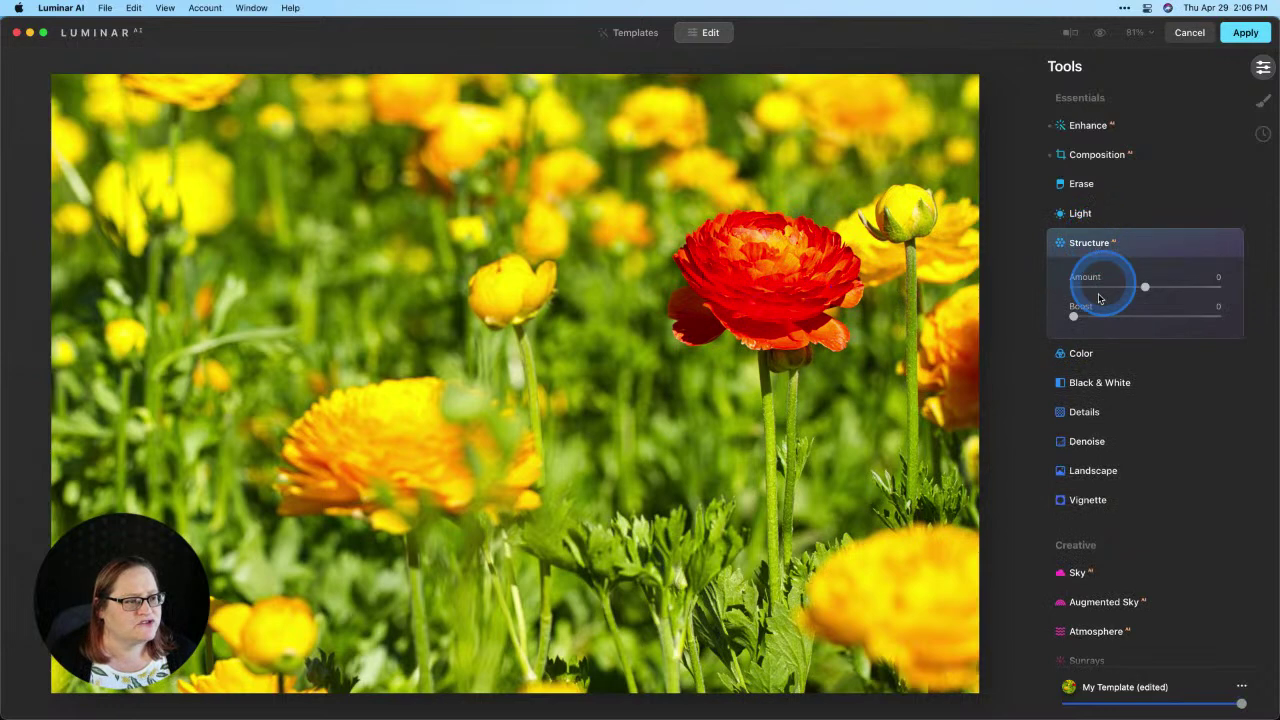
drag(1145, 287, 1160, 287)
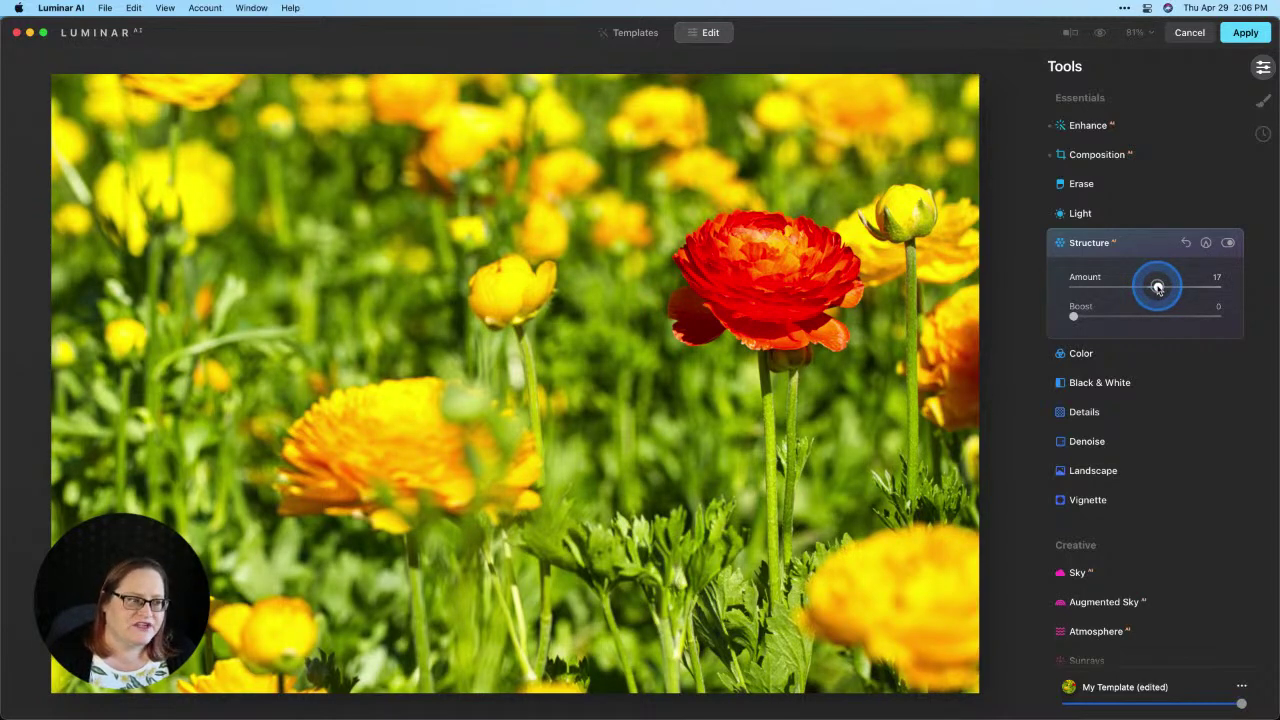
drag(1158, 288, 1160, 288)
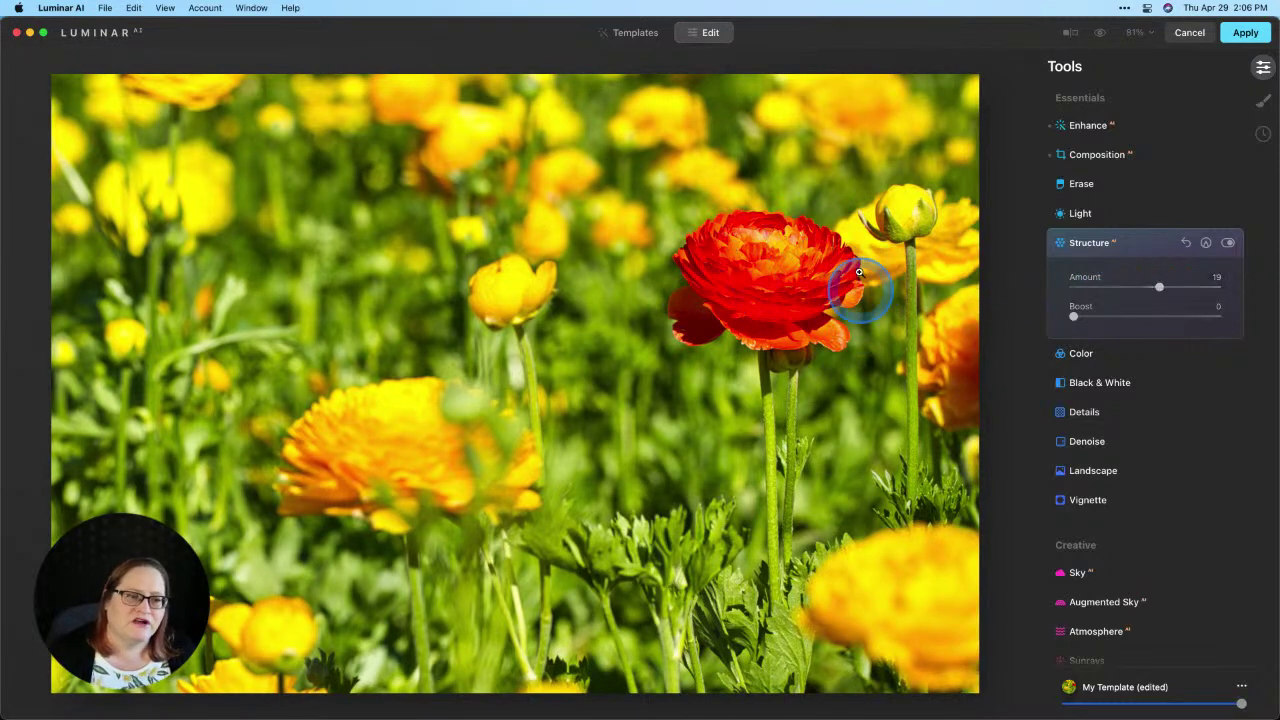
Step: Paint a Structure mask over the red ranunculus
click(1203, 244)
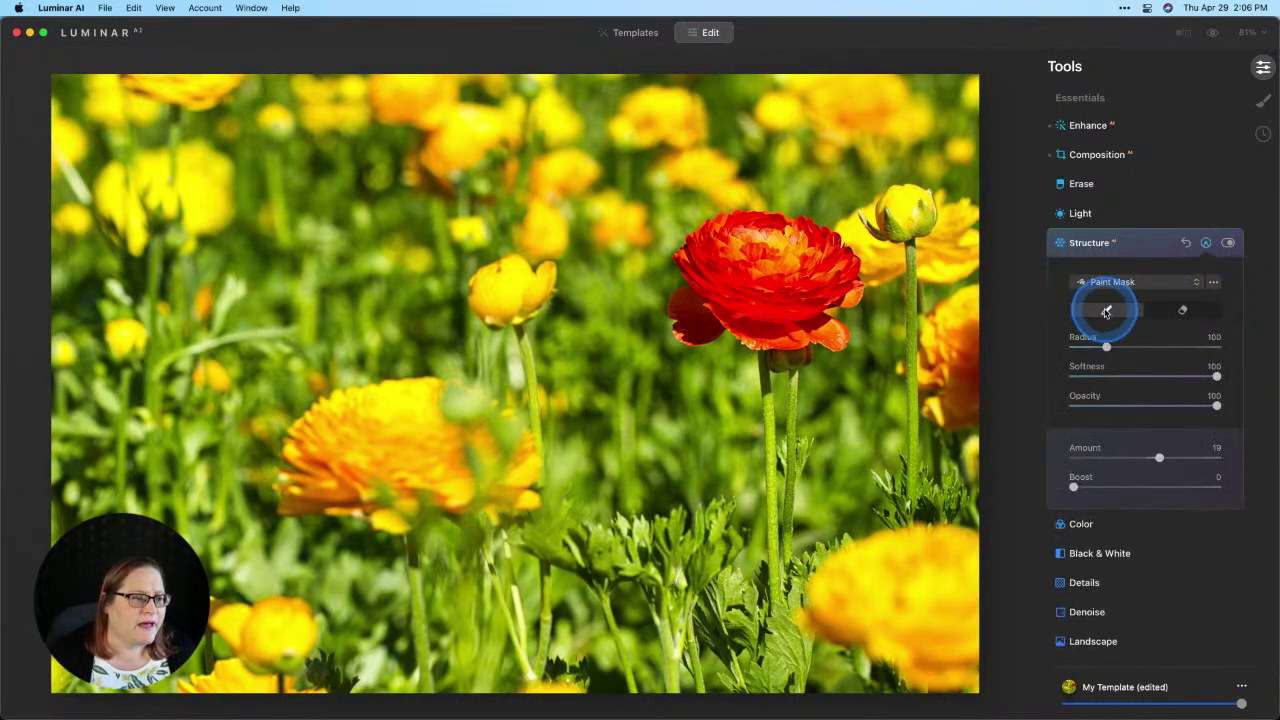
mouse_move(822, 264)
mouse_down()
mouse_move(766, 244)
mouse_move(728, 250)
mouse_move(706, 270)
mouse_move(706, 303)
mouse_move(798, 322)
mouse_move(819, 262)
mouse_move(802, 241)
mouse_move(719, 240)
mouse_move(691, 301)
mouse_move(700, 319)
mouse_move(751, 303)
mouse_move(756, 318)
mouse_move(823, 319)
mouse_move(837, 271)
mouse_move(788, 238)
mouse_move(833, 284)
mouse_move(837, 332)
mouse_up()
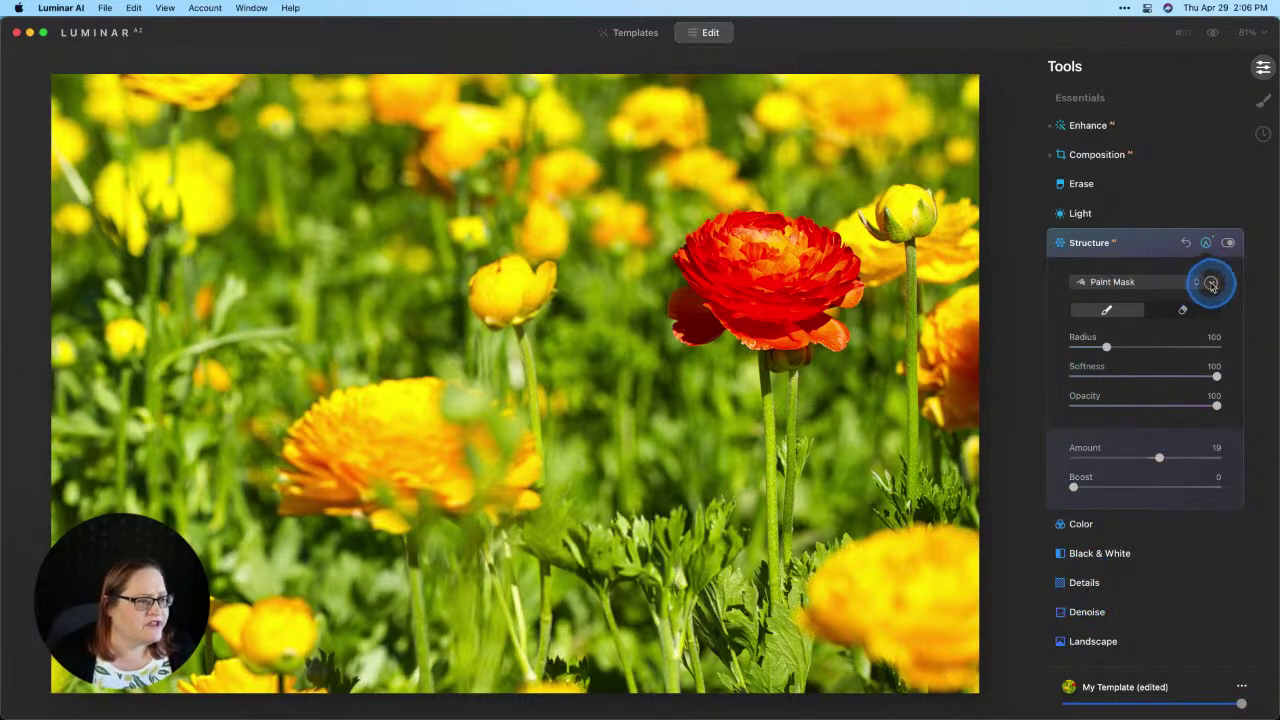
click(1084, 582)
Step: Set Small Details to 3 and Medium Details to 8, leaving Large Details at 0
click(1146, 375)
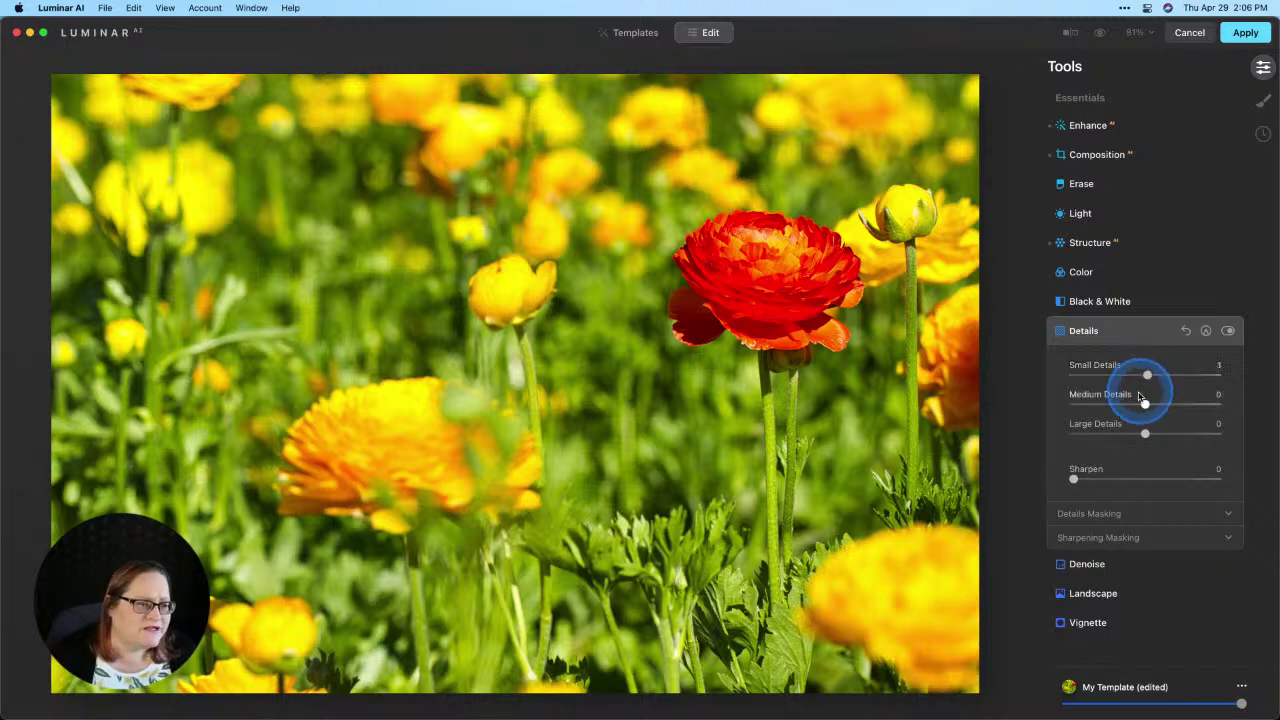
drag(1145, 403, 1155, 404)
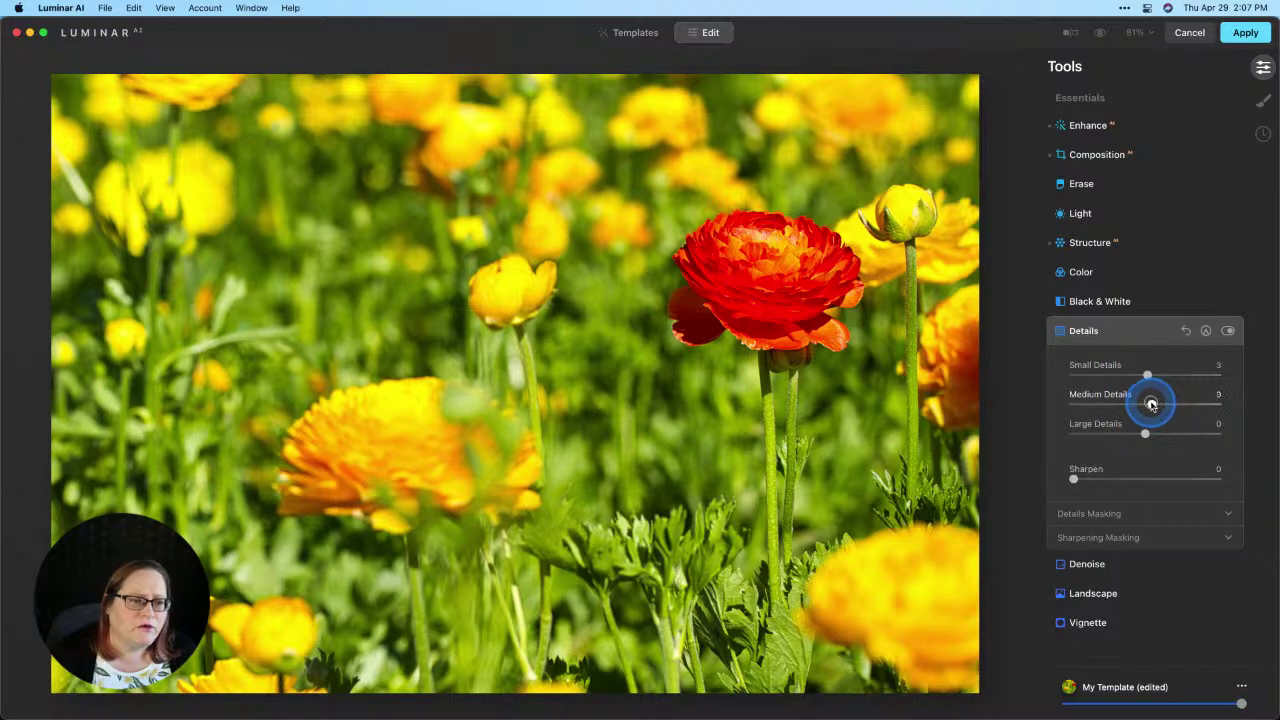
drag(1151, 404, 1150, 404)
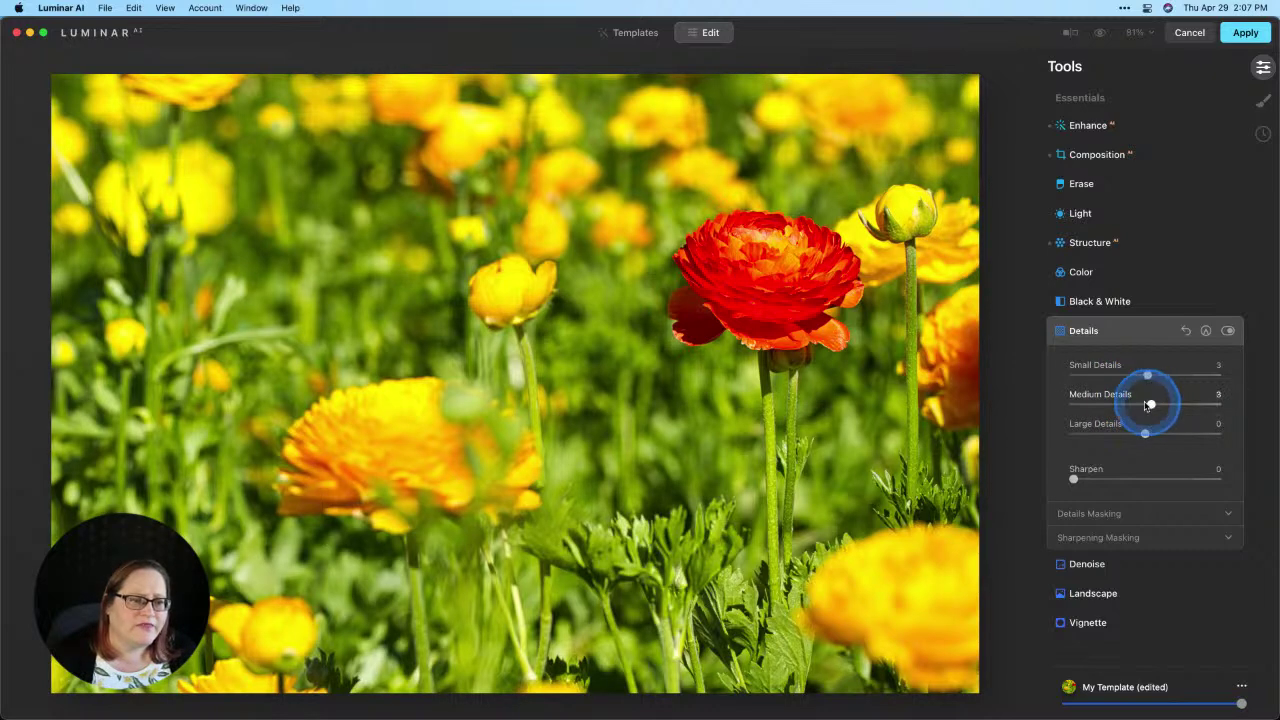
Step: Paste the copied mask into Details and paint it around the red ranunculus
click(1205, 332)
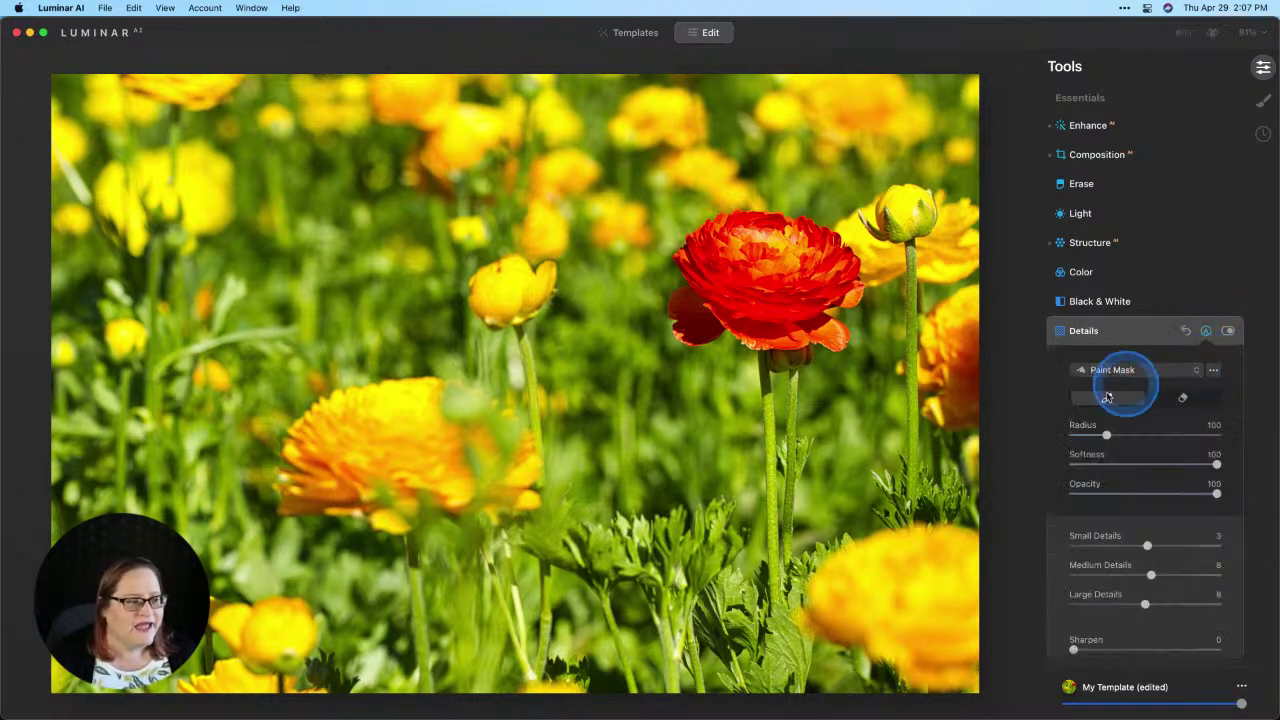
click(1213, 371)
click(1165, 459)
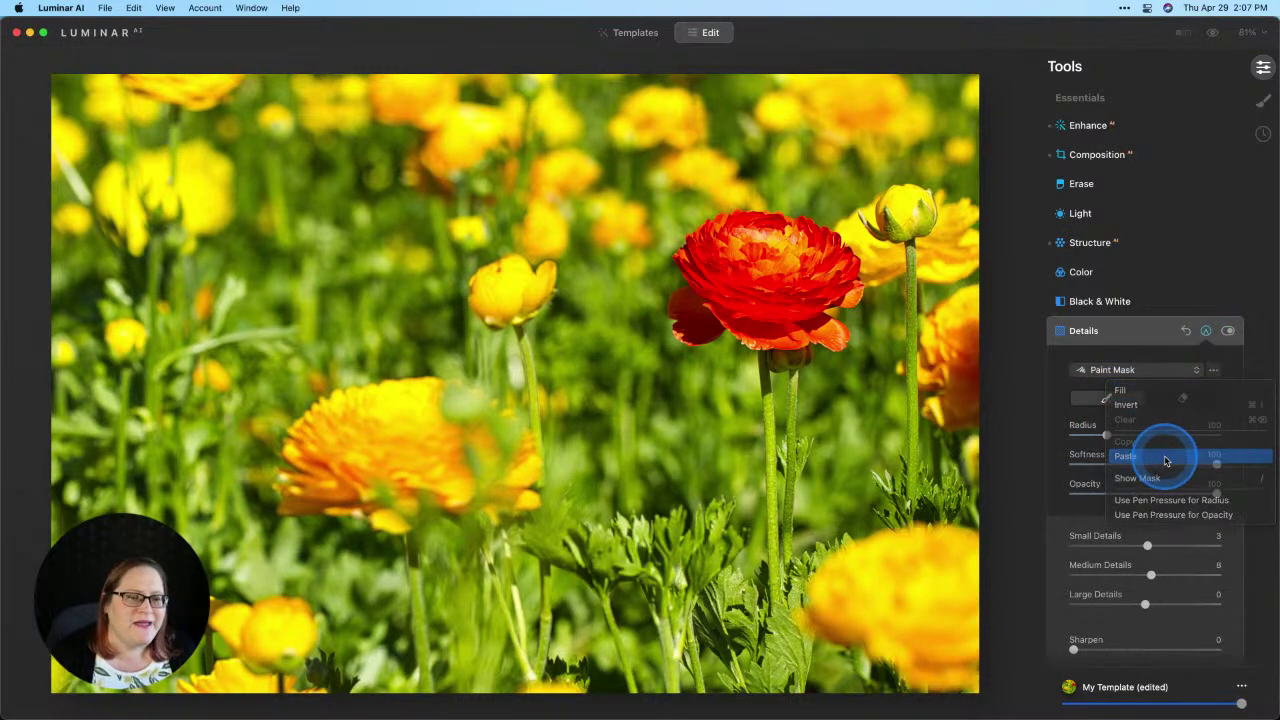
mouse_move(743, 337)
mouse_down()
mouse_move(821, 309)
mouse_move(781, 246)
mouse_move(734, 240)
mouse_move(721, 330)
mouse_move(825, 318)
mouse_move(745, 258)
mouse_up()
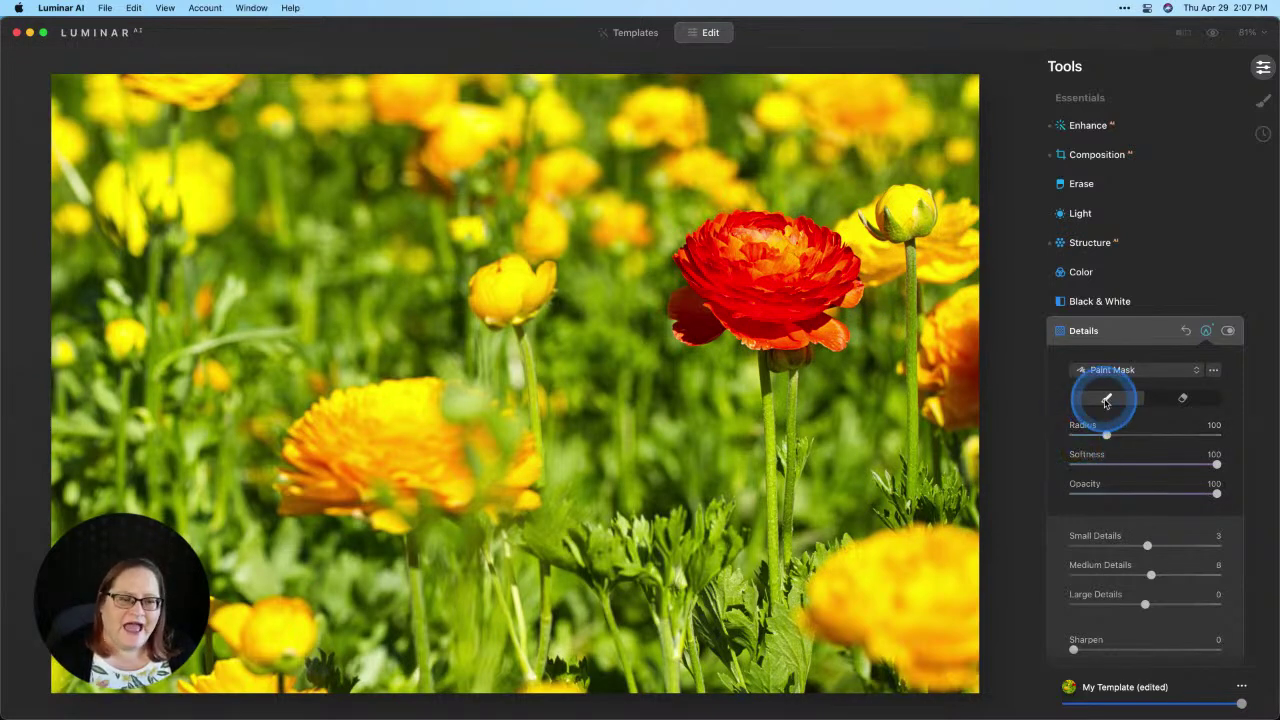
click(1106, 400)
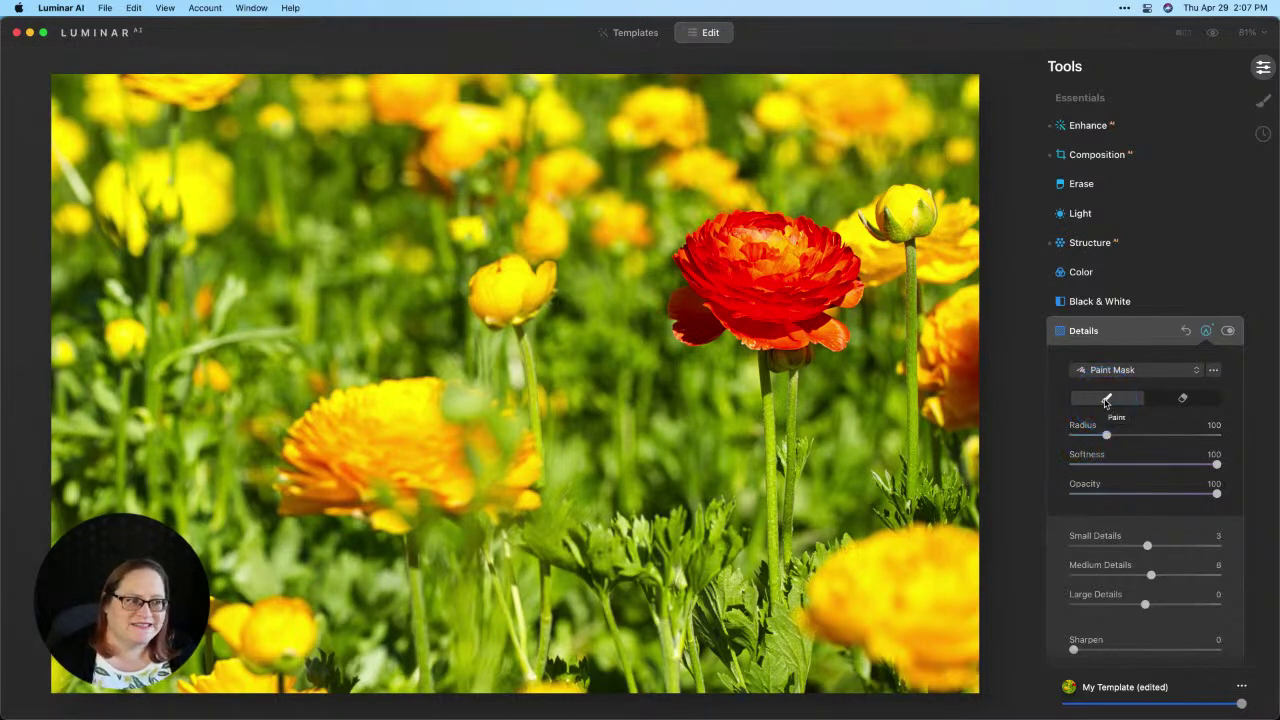
click(1092, 274)
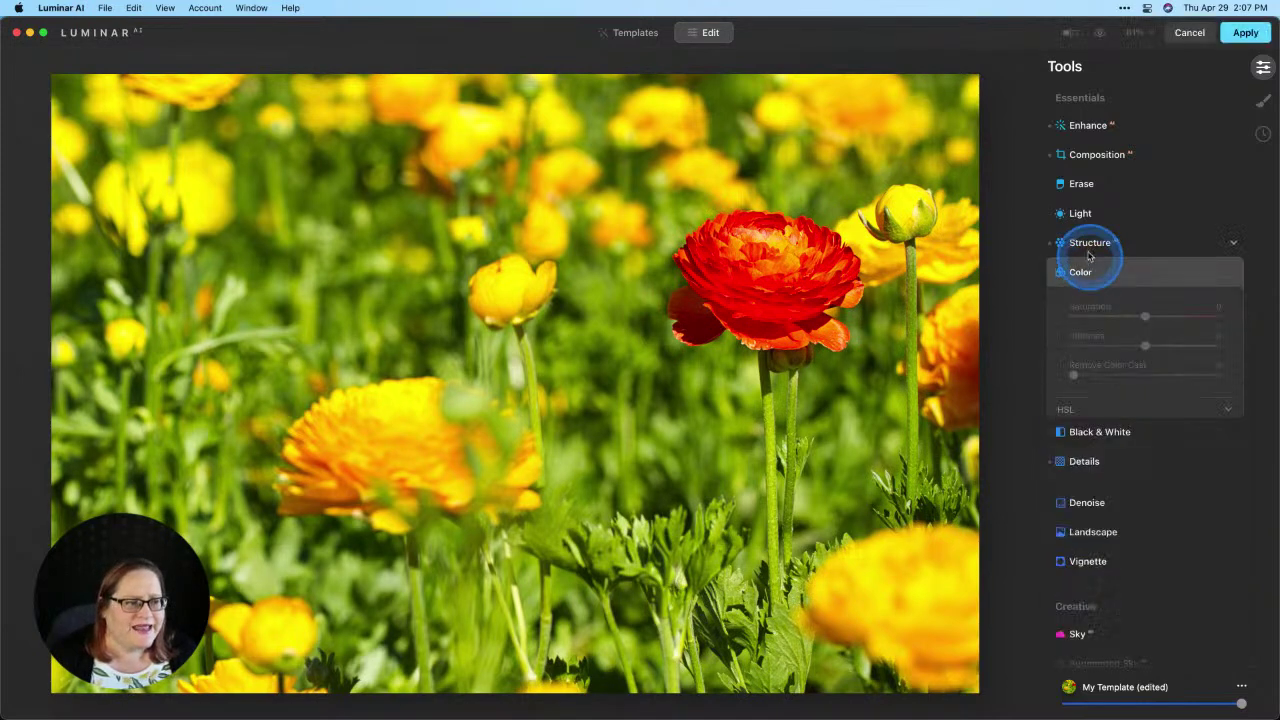
Step: Set Supercontrast Highlights Contrast to 57 and Highlights Balance to -12, toggling to compare
click(1086, 226)
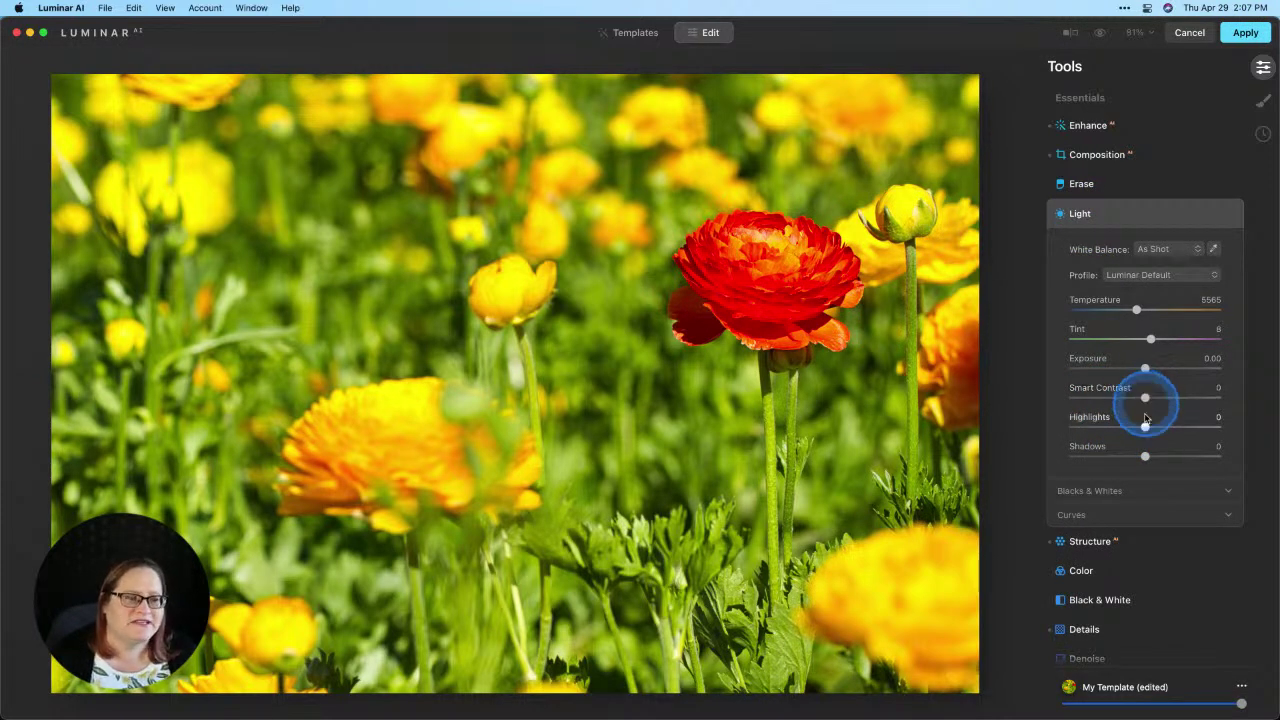
scroll(1136, 424, down, 15)
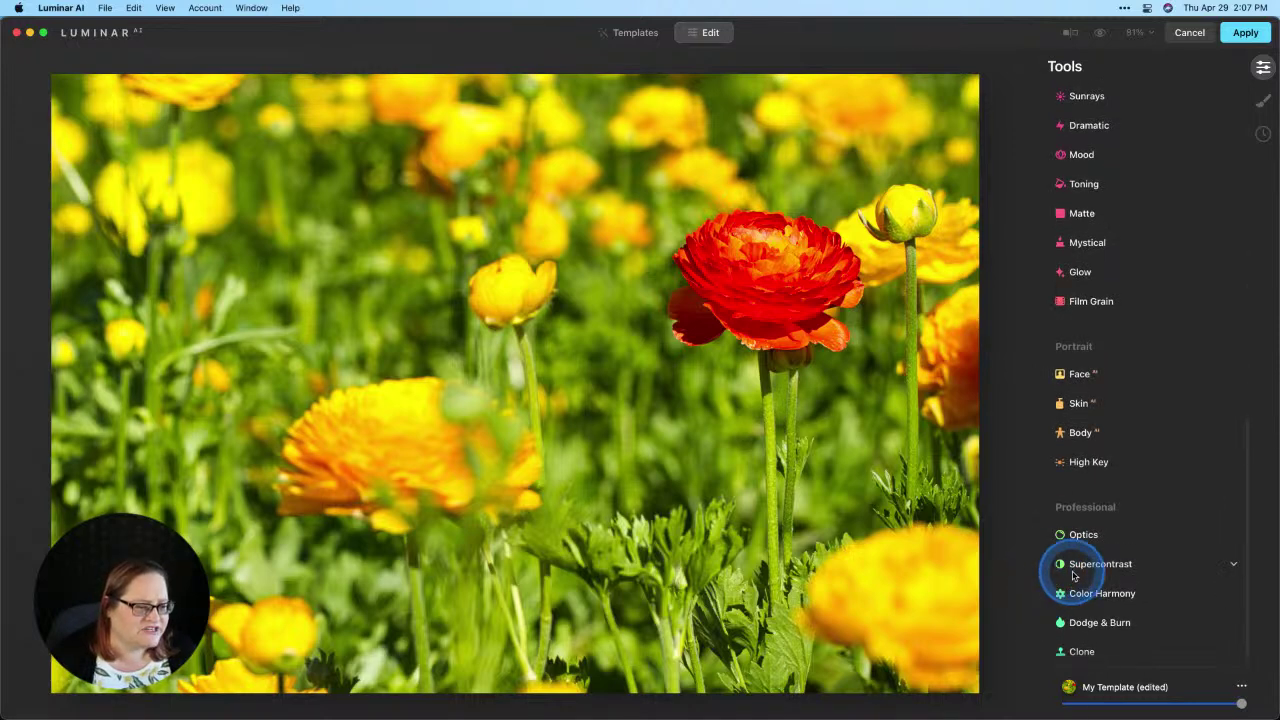
click(1098, 563)
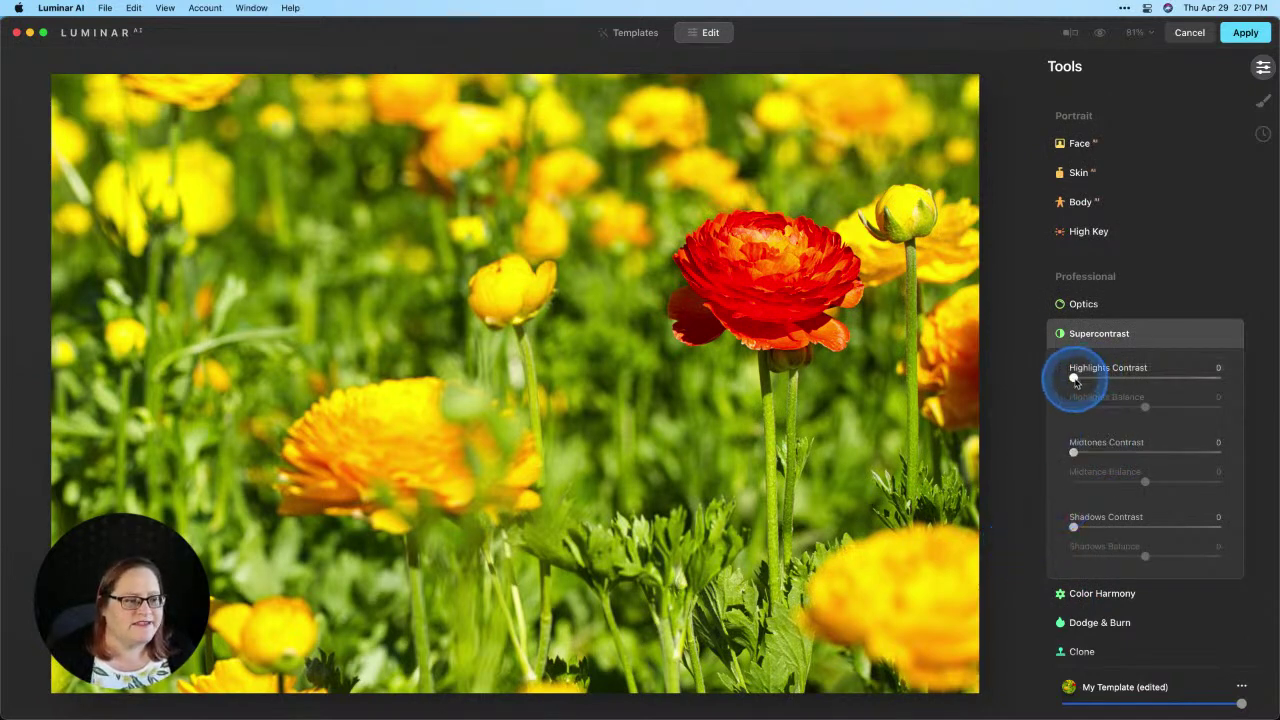
drag(1074, 380, 1169, 380)
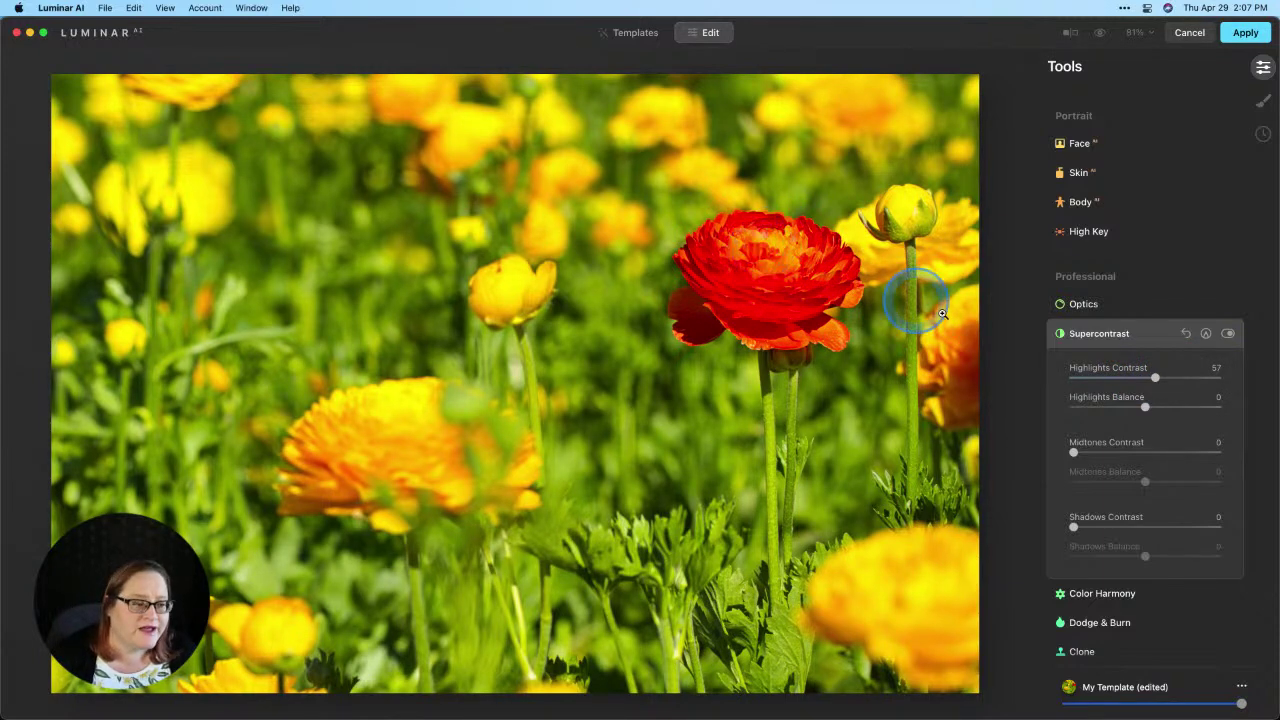
drag(1145, 406, 1132, 431)
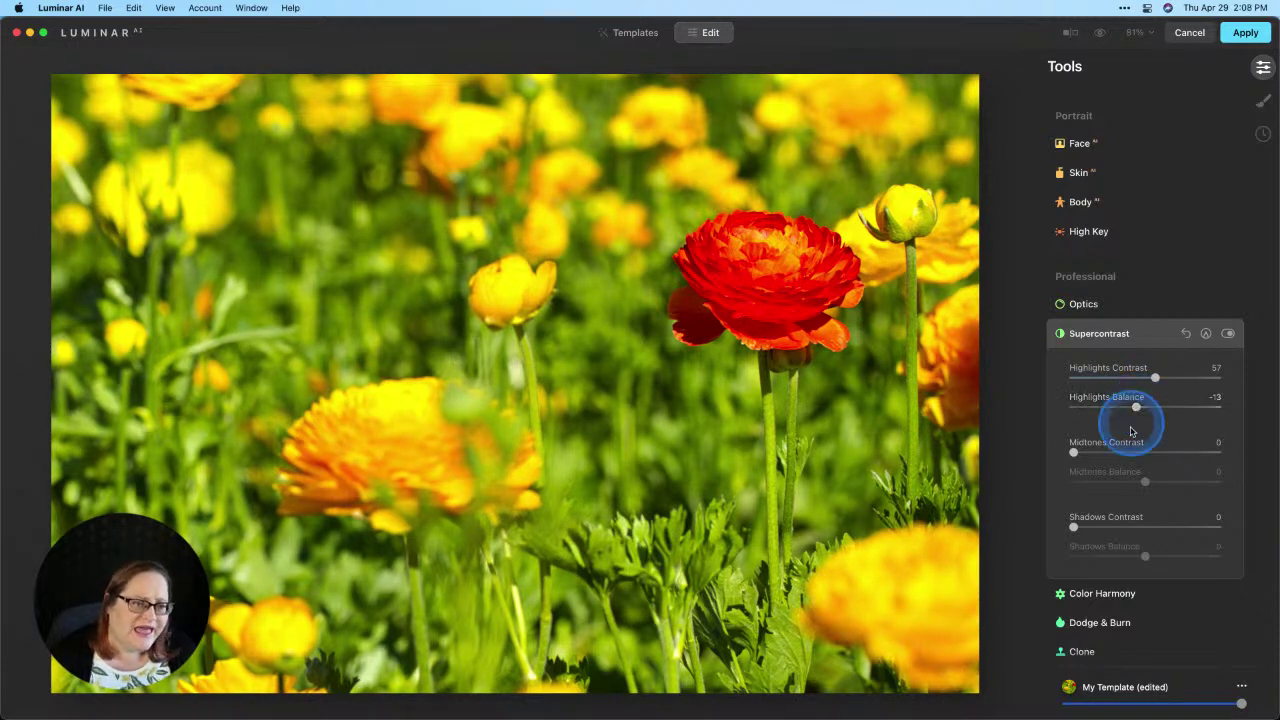
click(1228, 334)
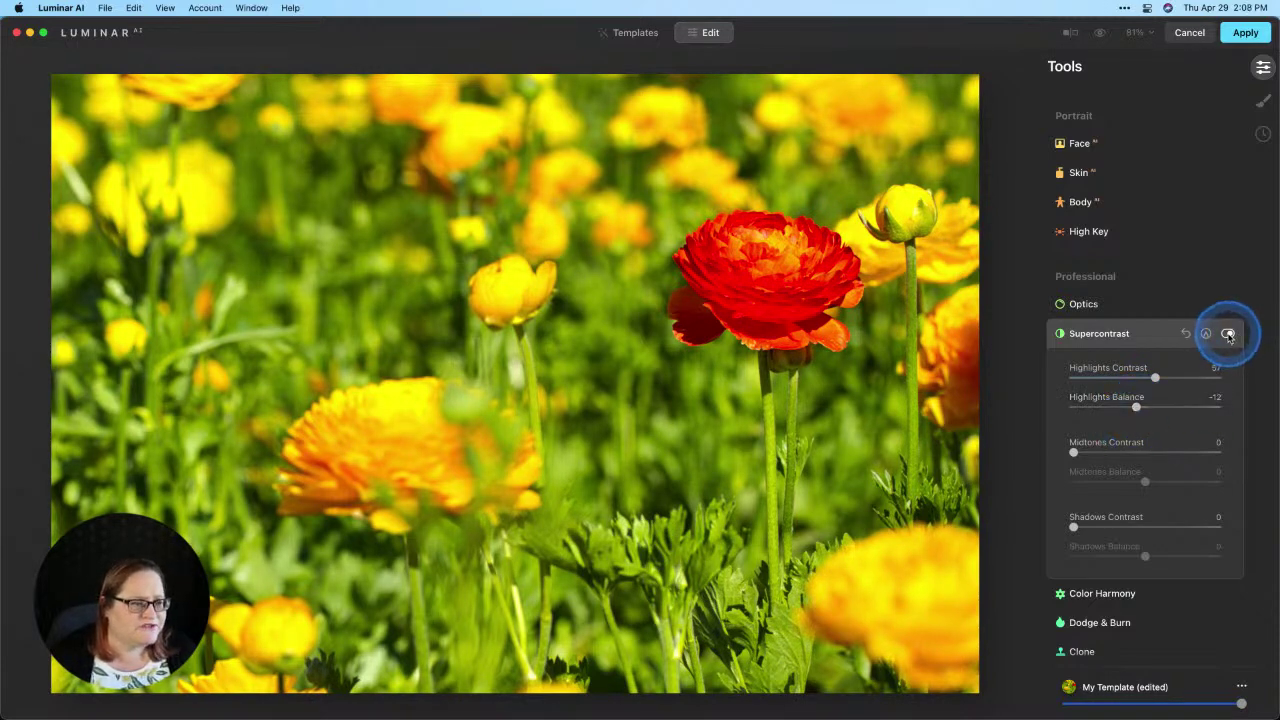
click(1228, 334)
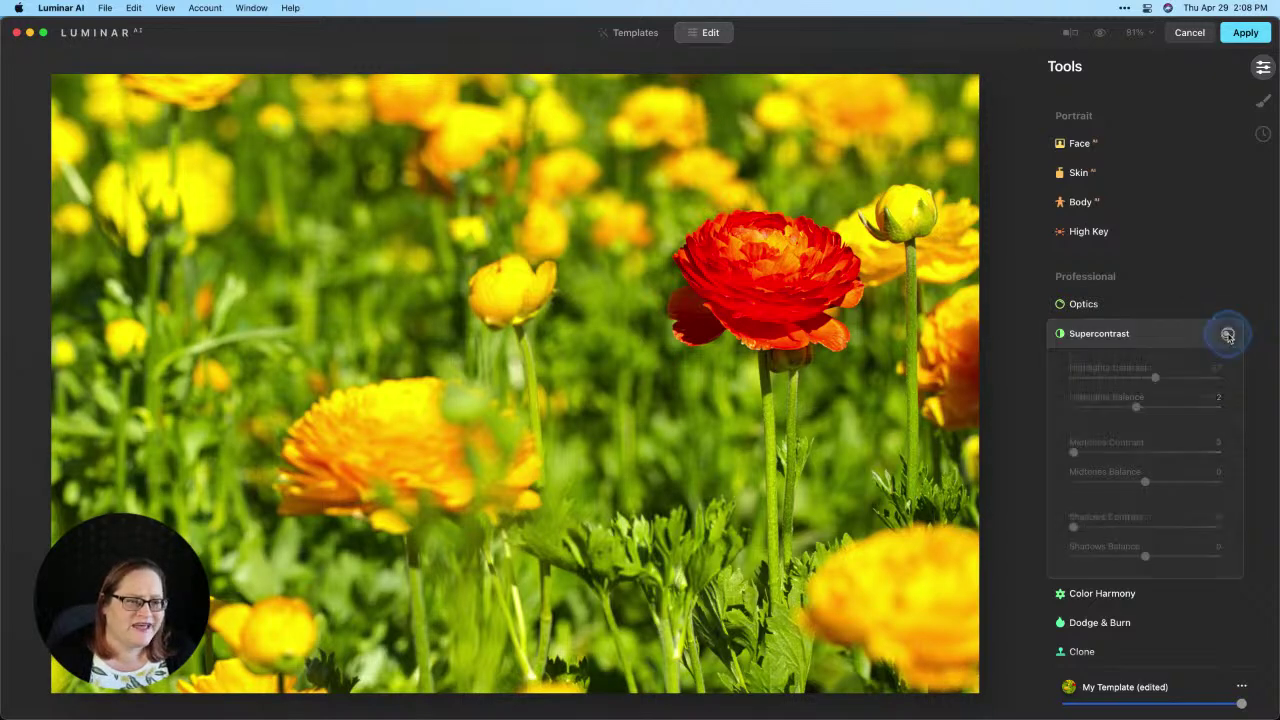
click(1228, 334)
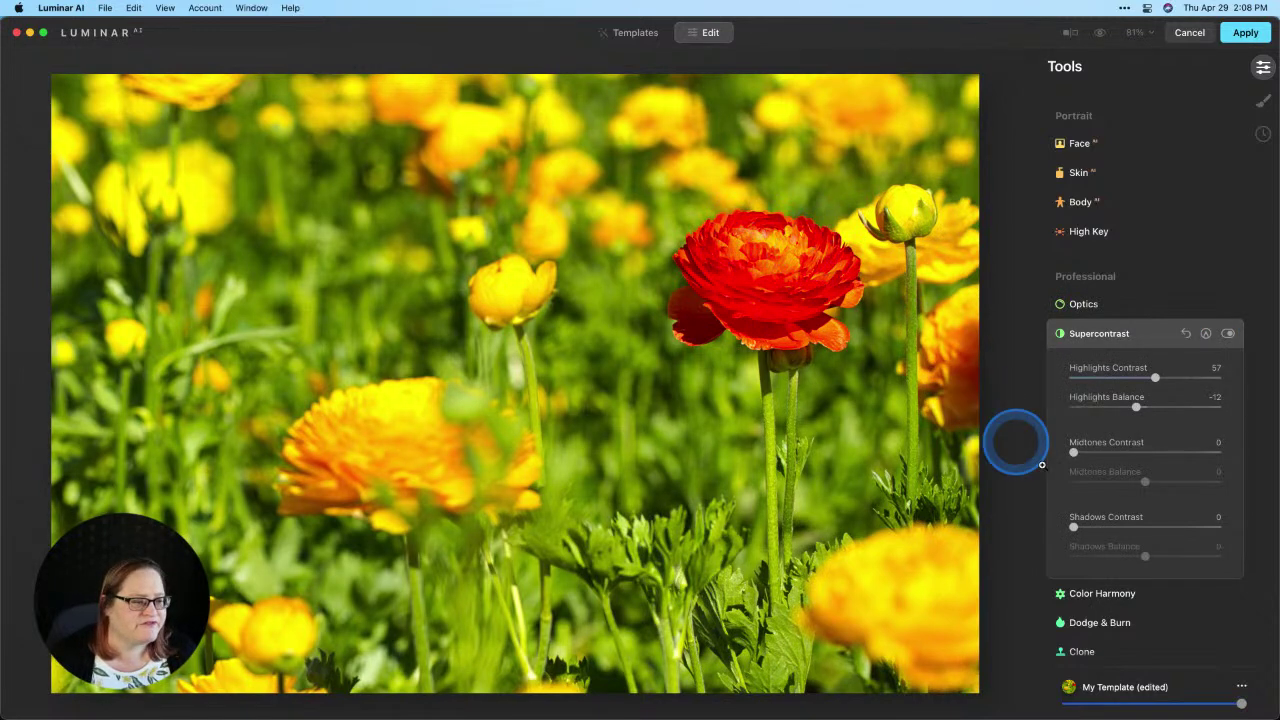
Step: Set Supercontrast Midtones Contrast to 14 and Midtones Balance to 28, toggling to compare
drag(1073, 452, 1165, 481)
drag(1107, 452, 1093, 452)
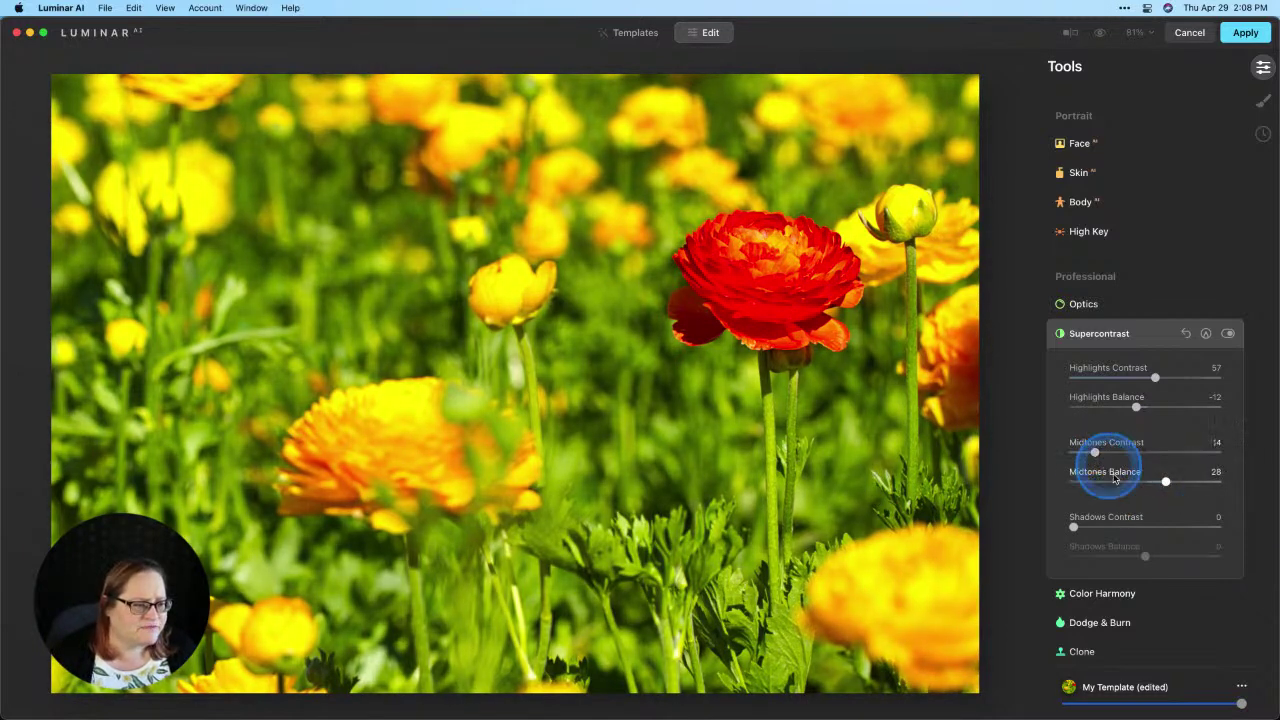
click(1229, 335)
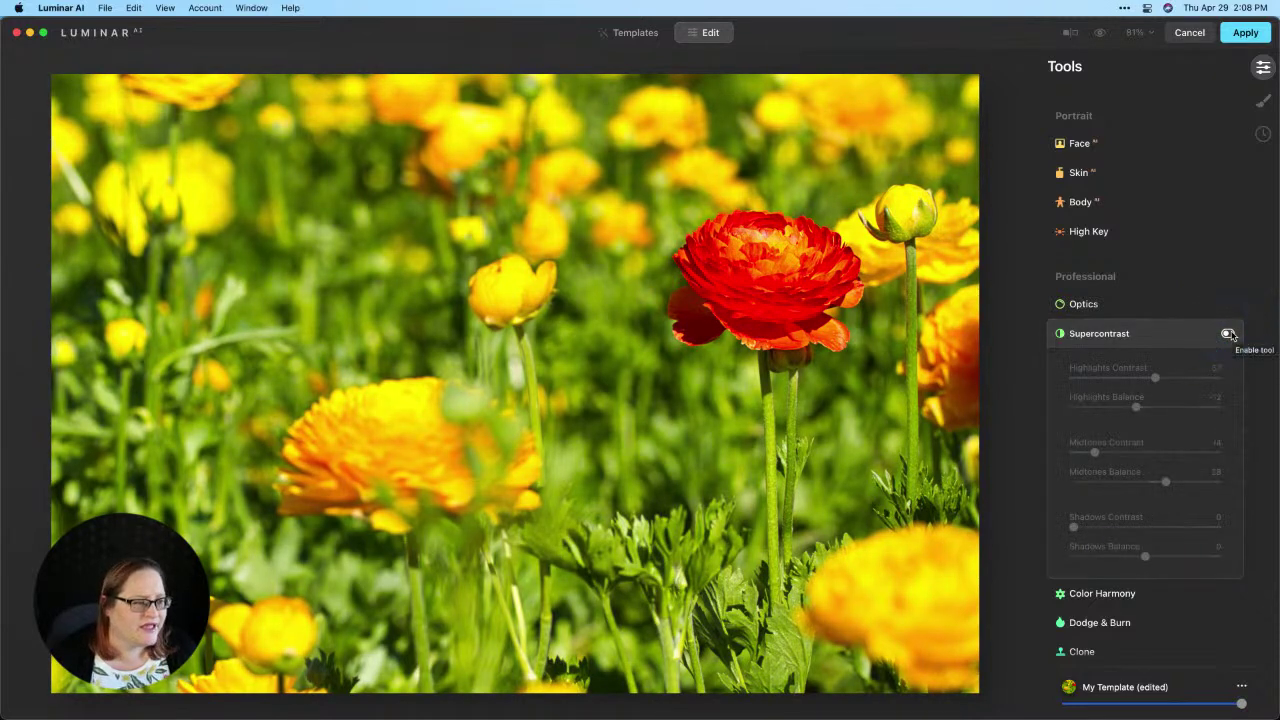
click(1229, 335)
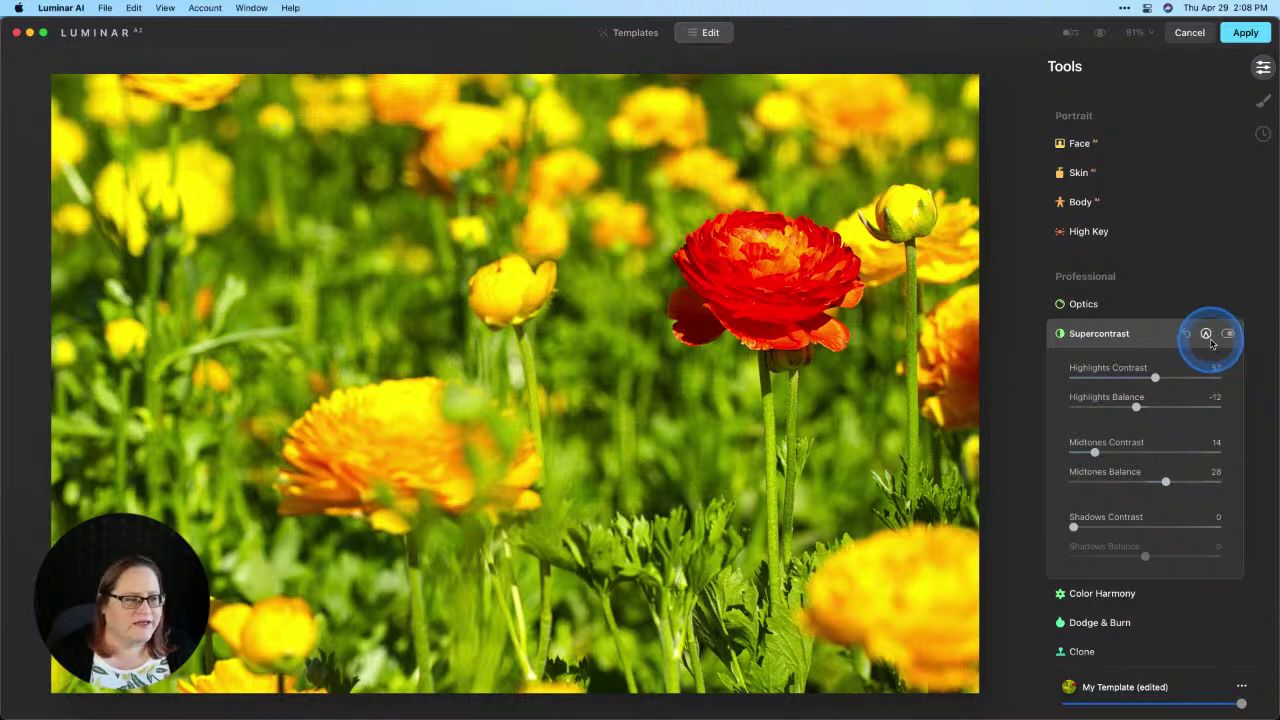
click(1162, 335)
Step: Add a Vignette with Amount -100 and Size 30
scroll(1162, 335, up, 5)
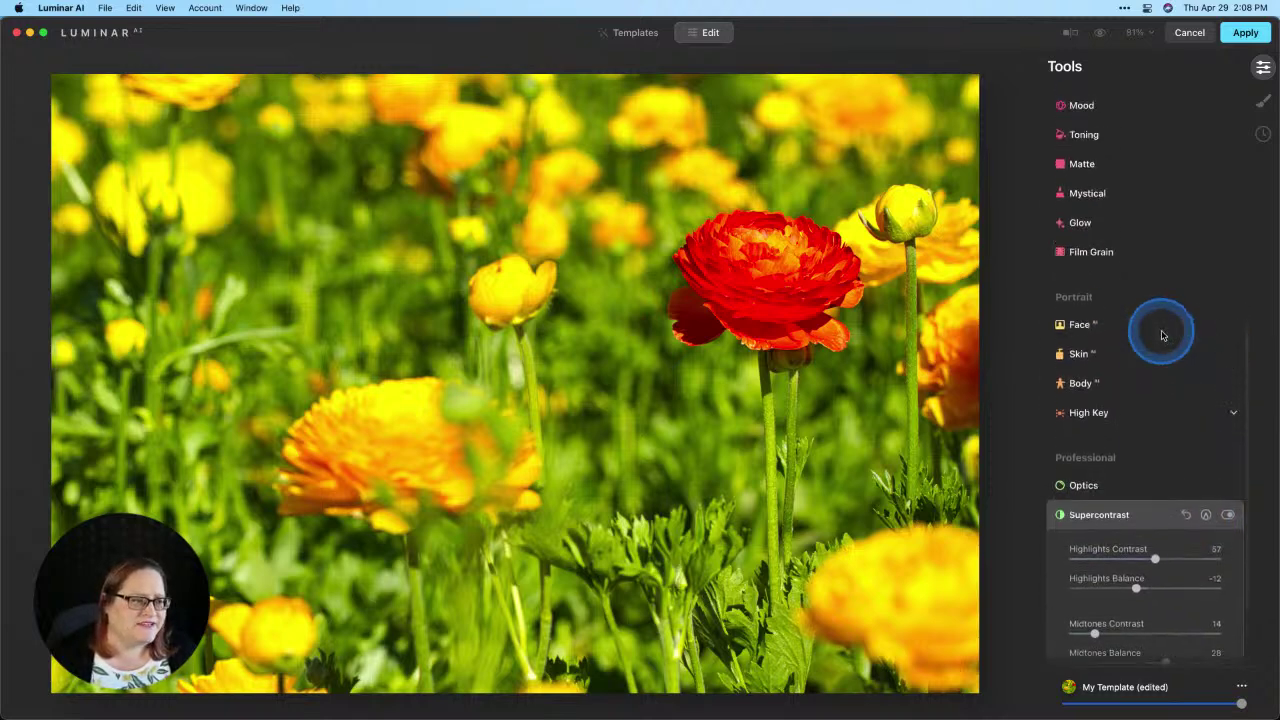
scroll(1162, 335, up, 5)
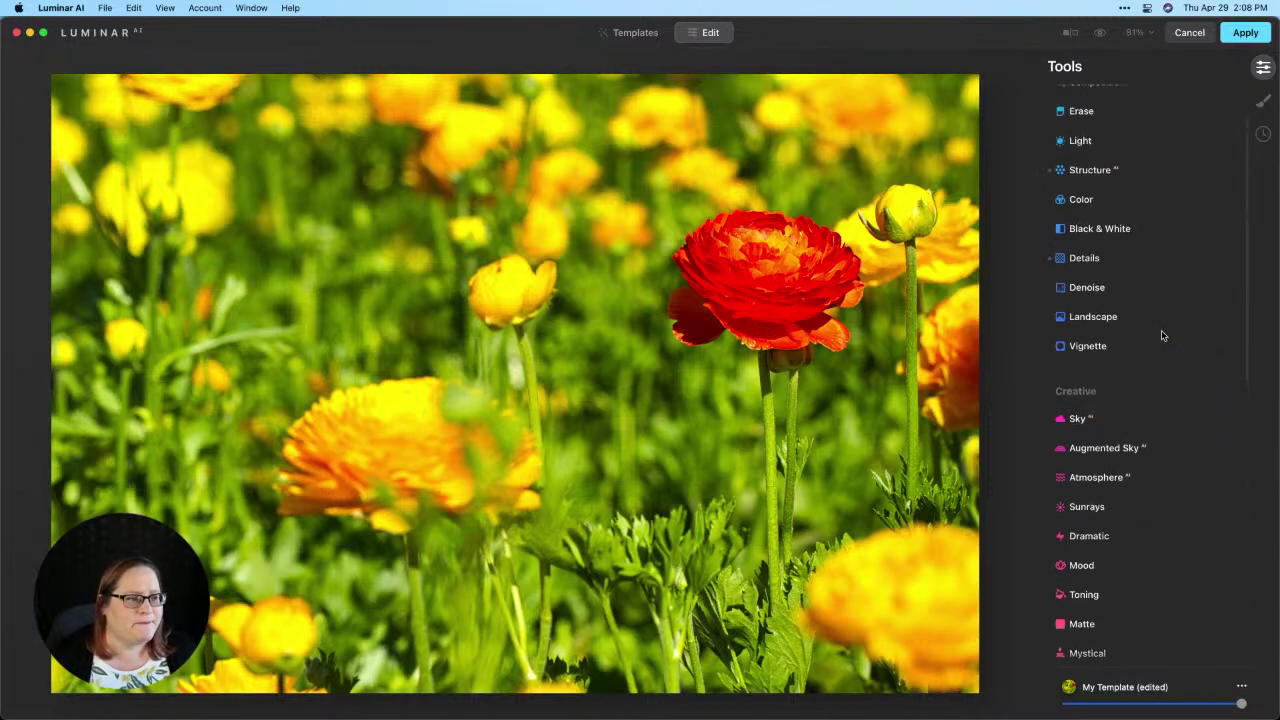
click(1098, 358)
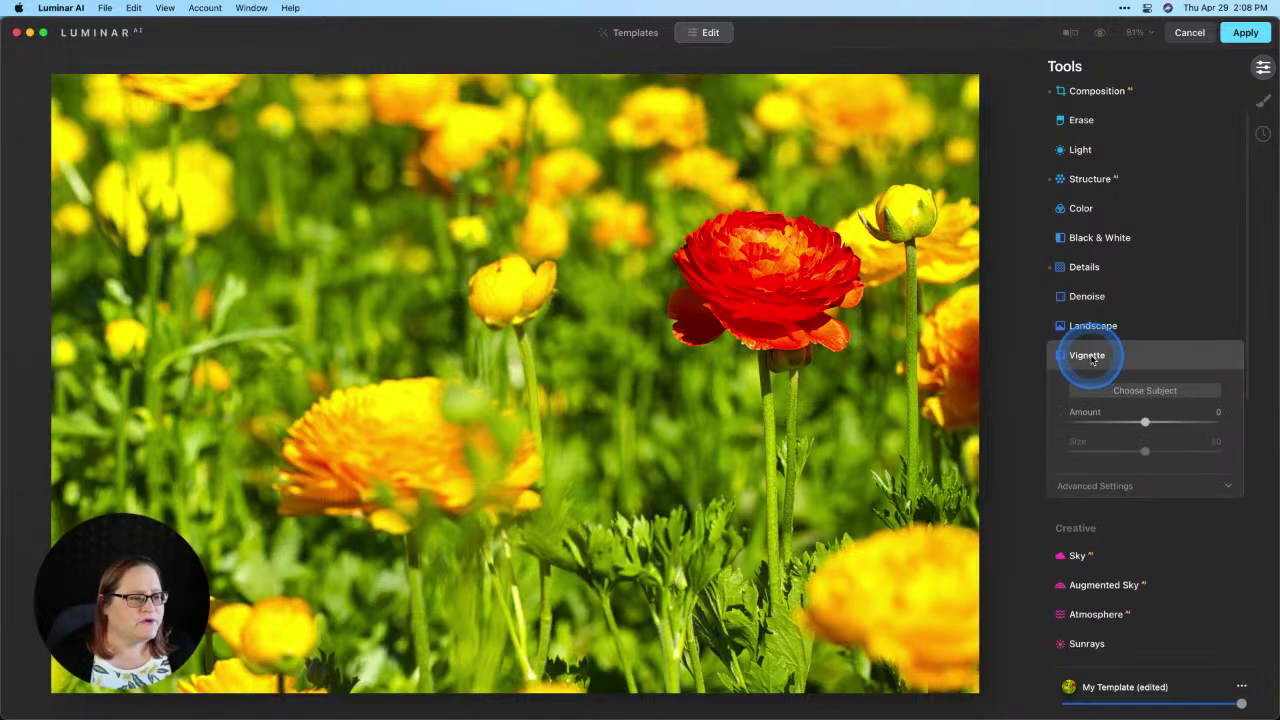
click(1145, 421)
drag(1149, 425, 1054, 430)
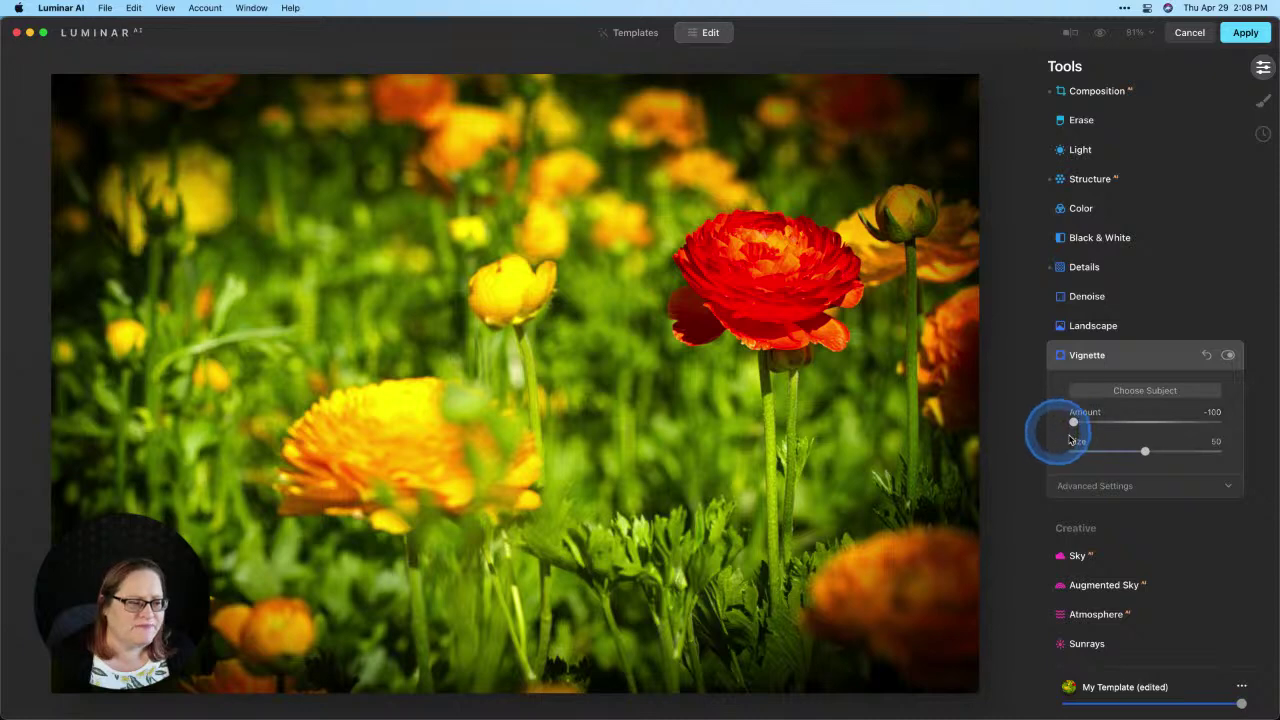
drag(1145, 451, 1117, 452)
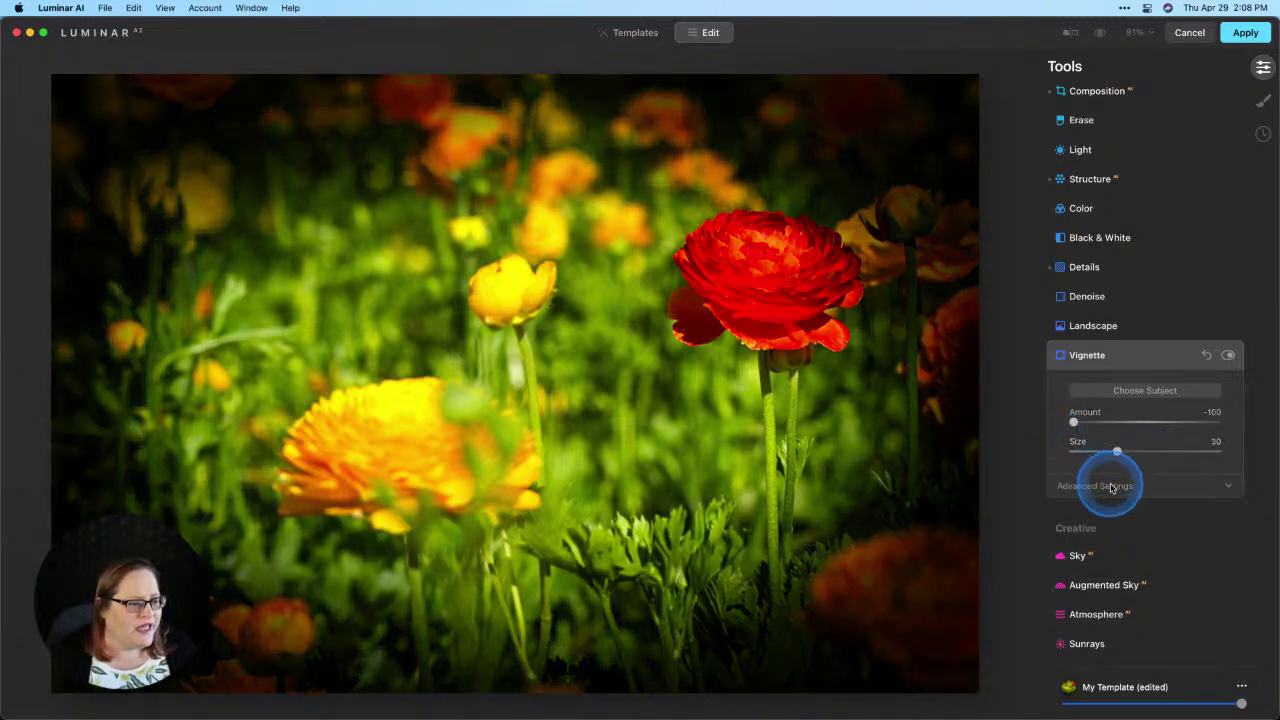
Step: Set the vignette's advanced Feather to 68 and Inner Light to 7
click(1109, 486)
drag(1145, 569, 1194, 570)
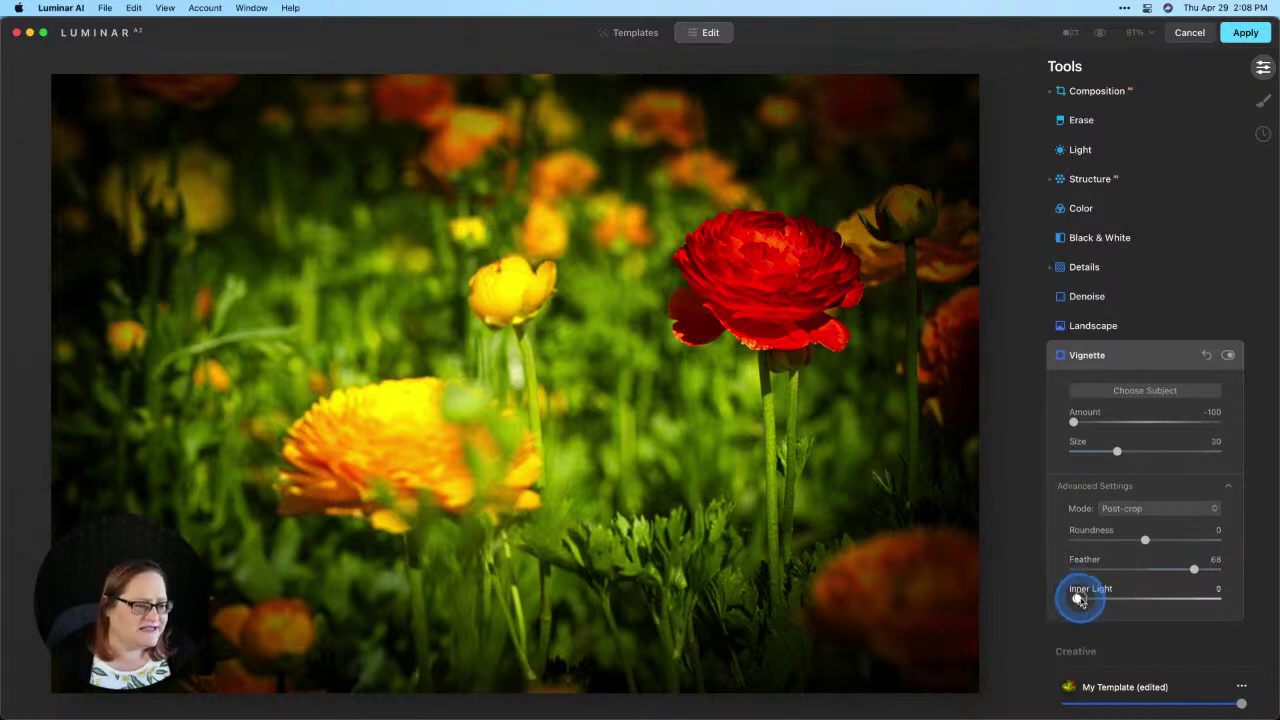
drag(1080, 600, 1086, 600)
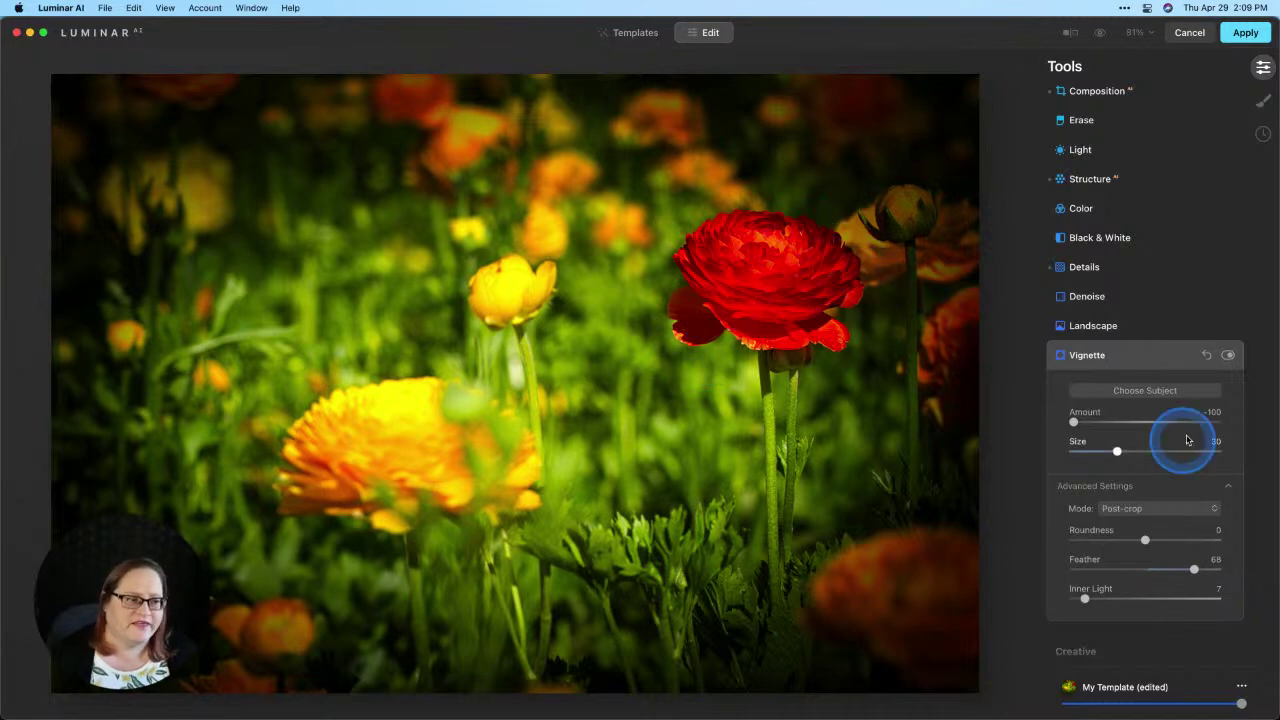
Step: Use Choose Subject to place the vignette centre on the red ranunculus flower
click(1148, 390)
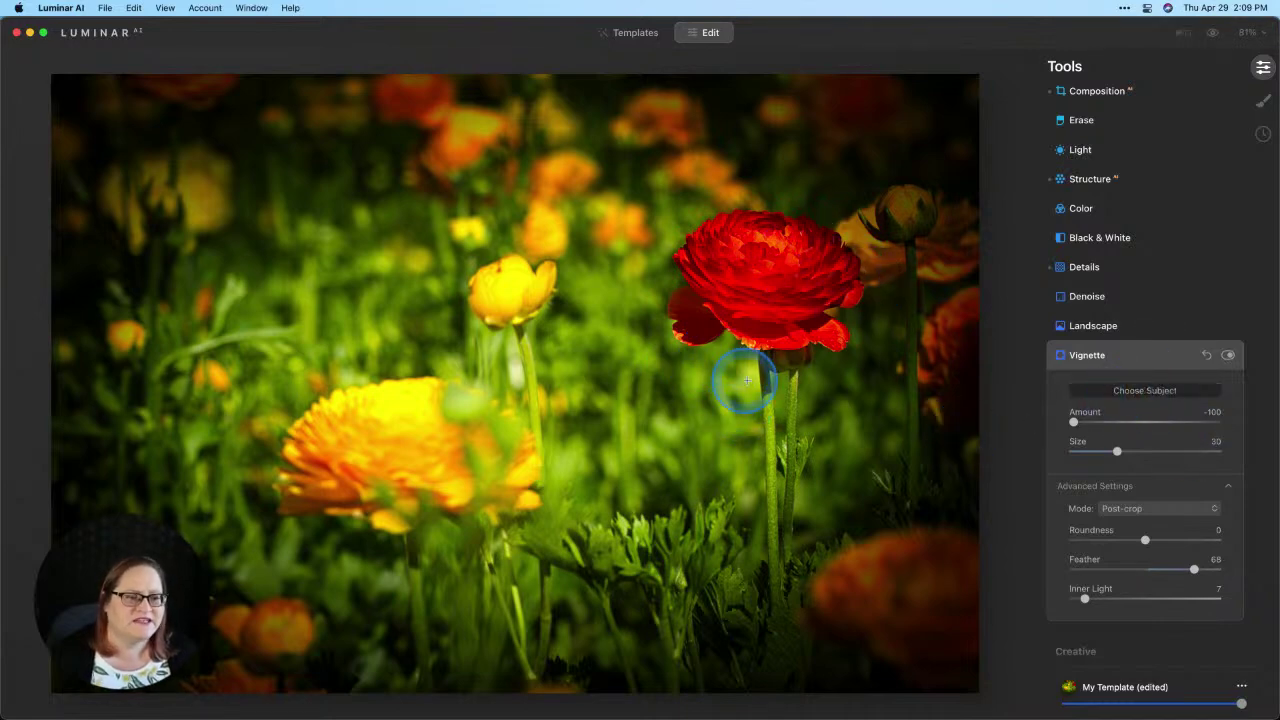
click(760, 378)
click(730, 385)
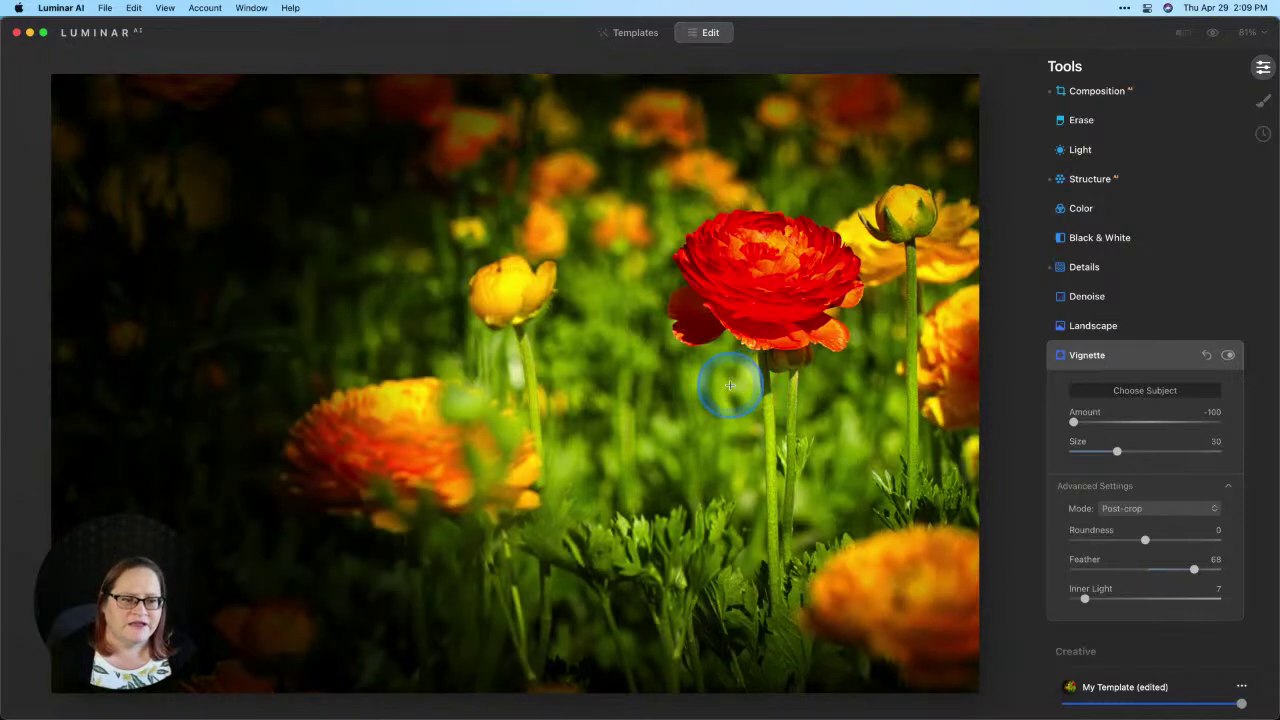
click(698, 377)
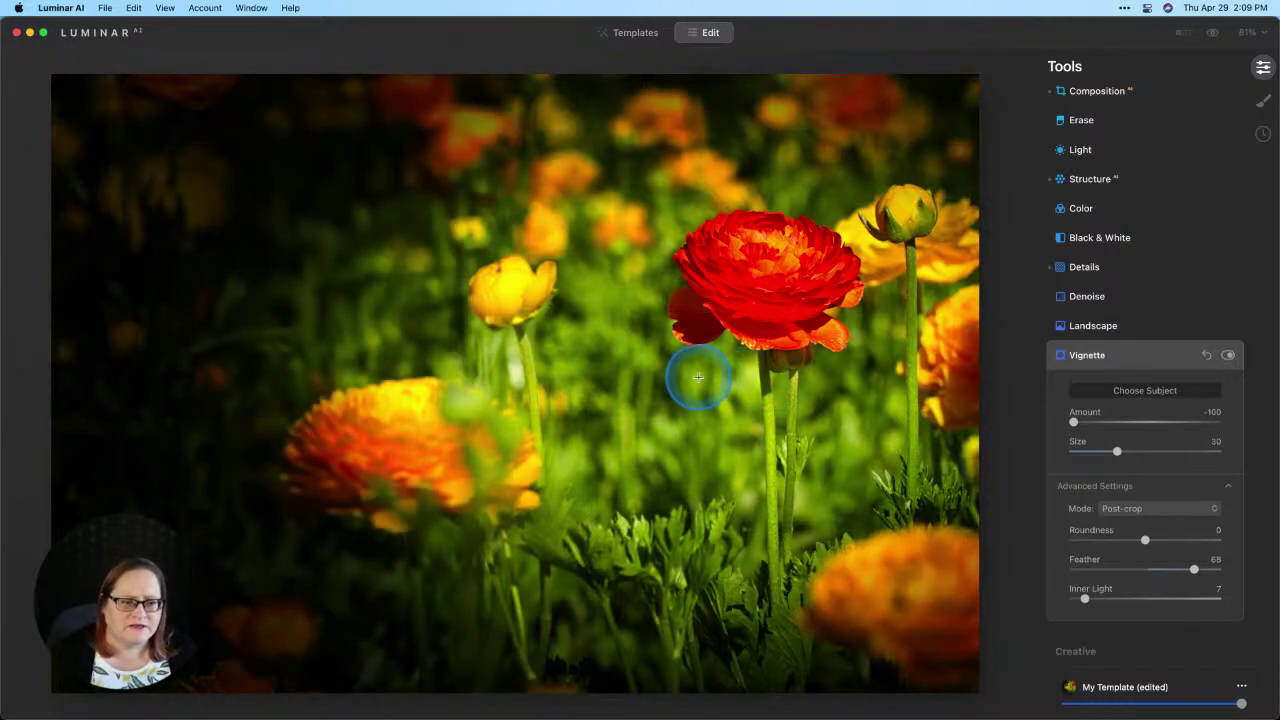
click(685, 372)
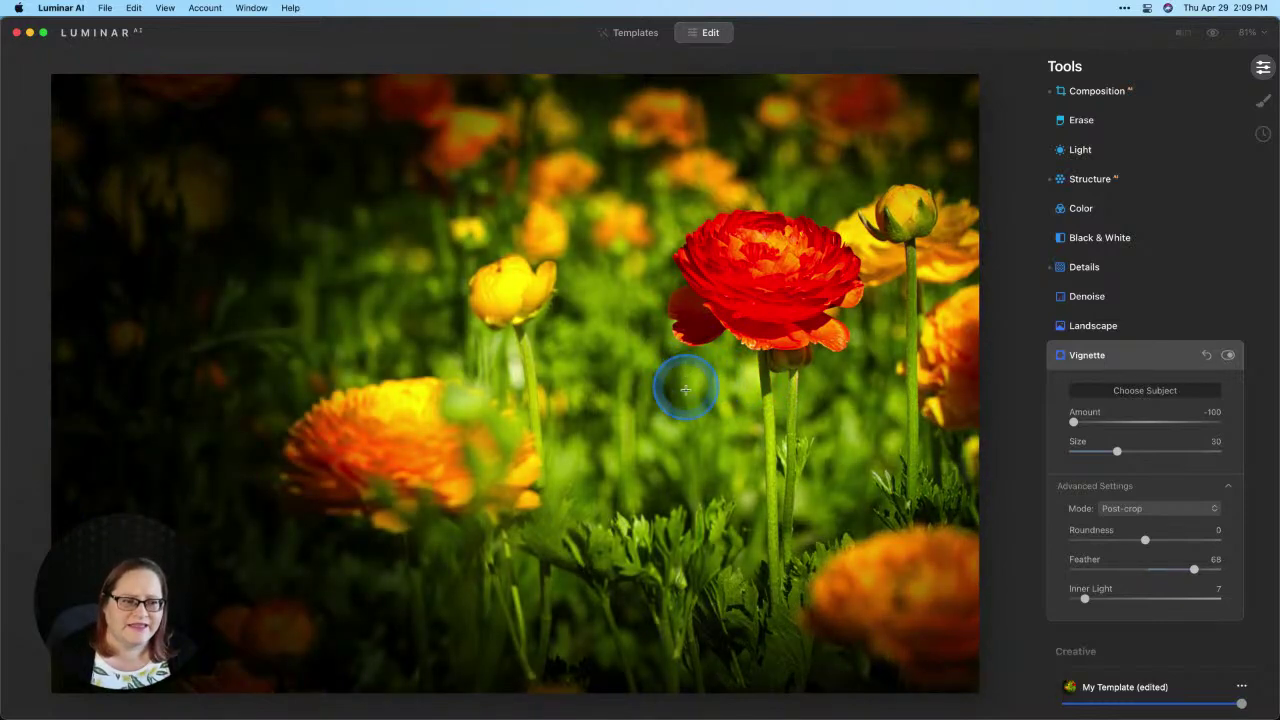
click(682, 386)
click(688, 366)
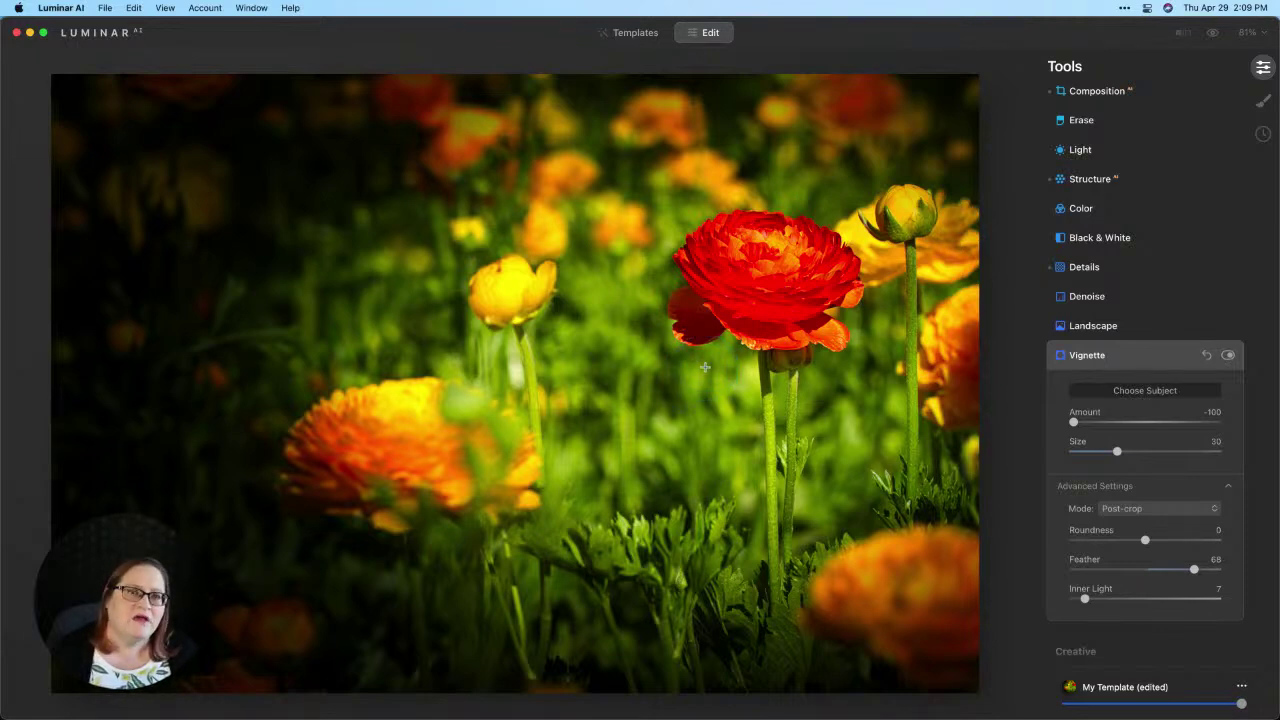
click(1165, 391)
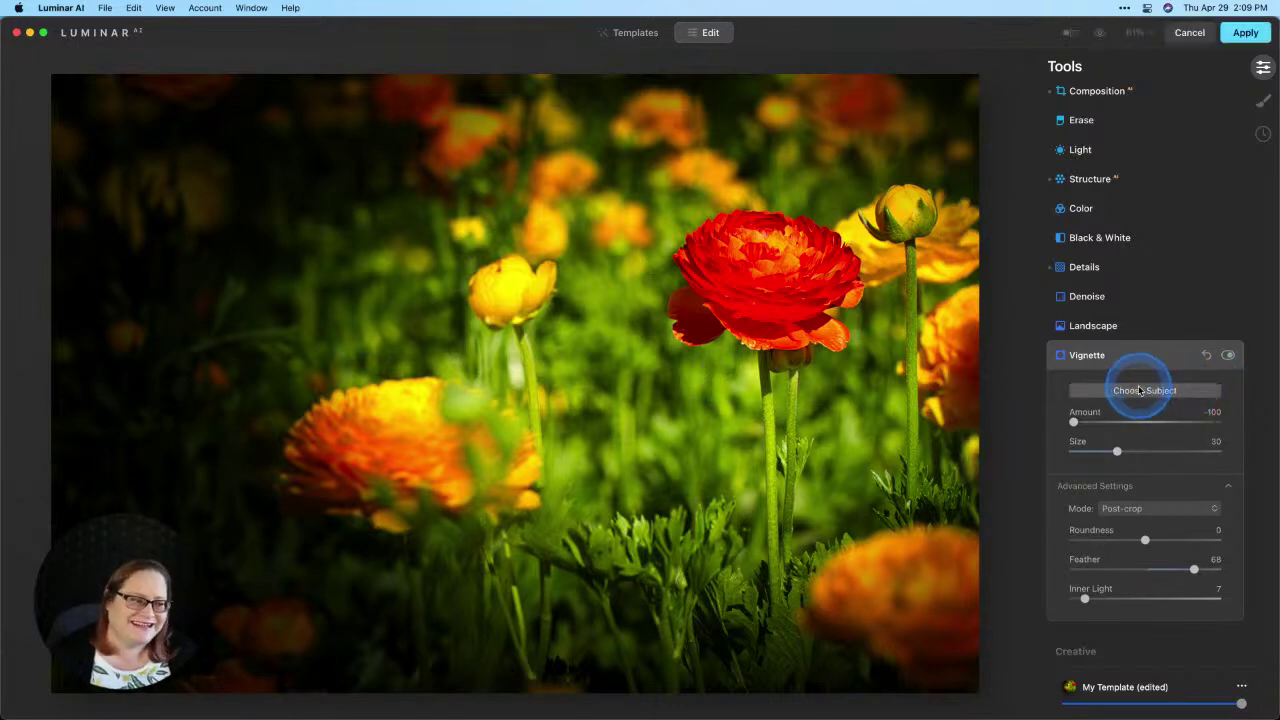
Step: Lighten the vignette Amount to -66 and compare the edit against the original
click(1073, 424)
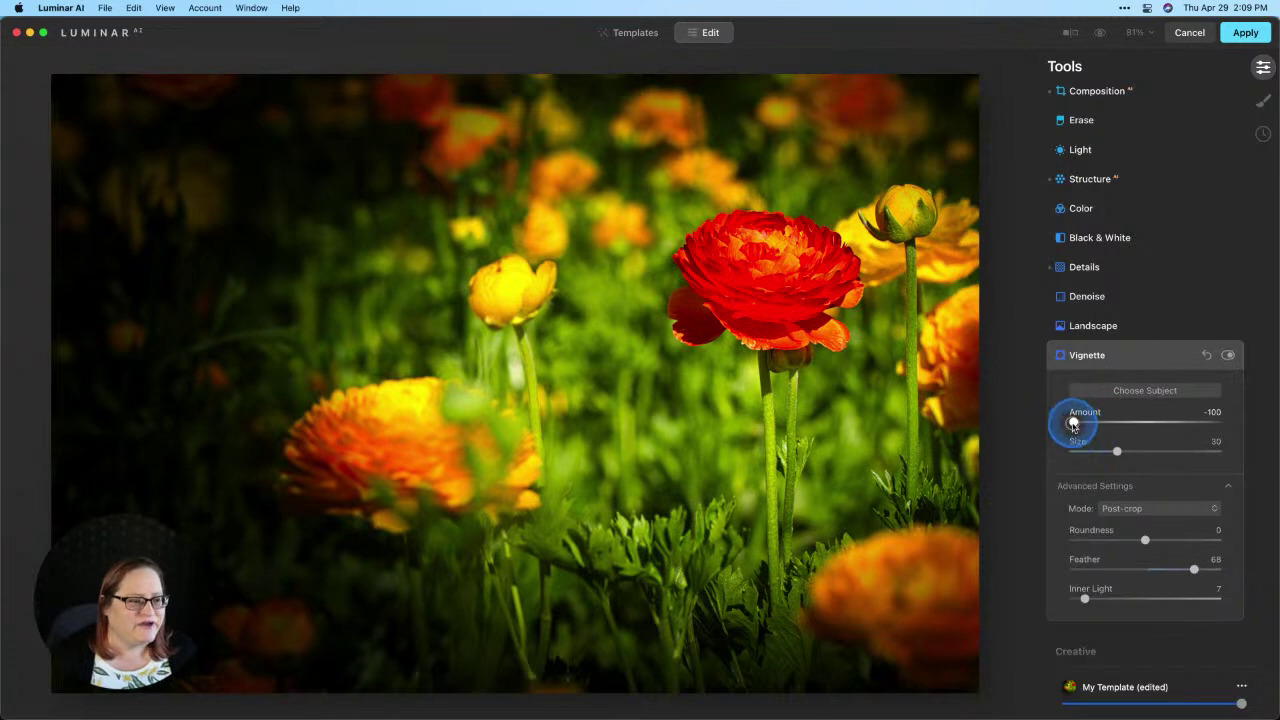
mouse_move(1077, 422)
mouse_down()
mouse_move(1110, 422)
mouse_move(1096, 423)
mouse_up()
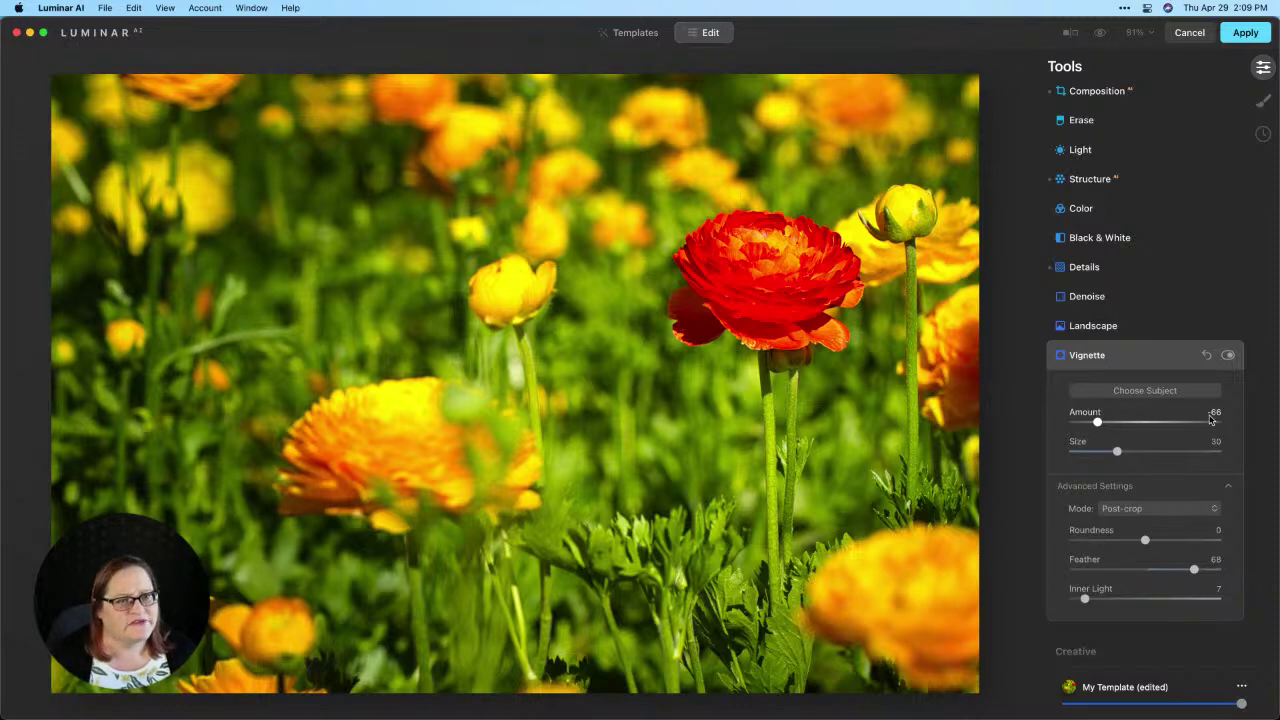
click(1148, 453)
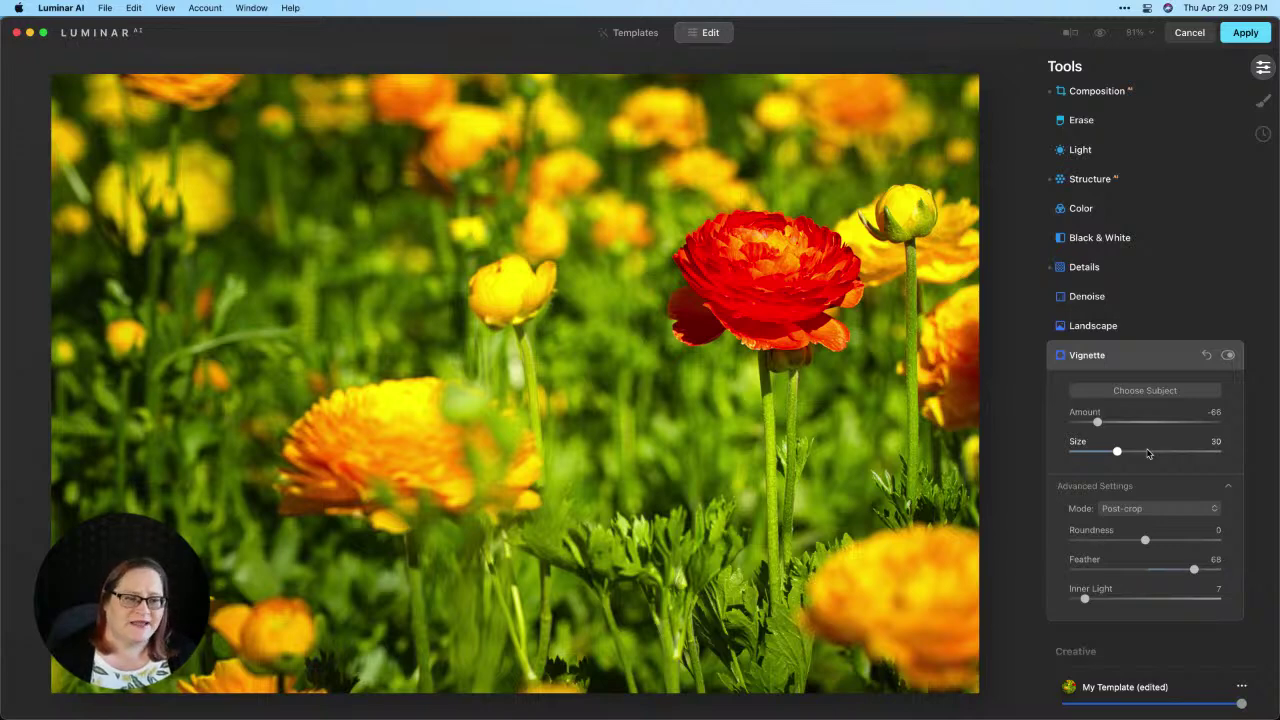
click(1149, 452)
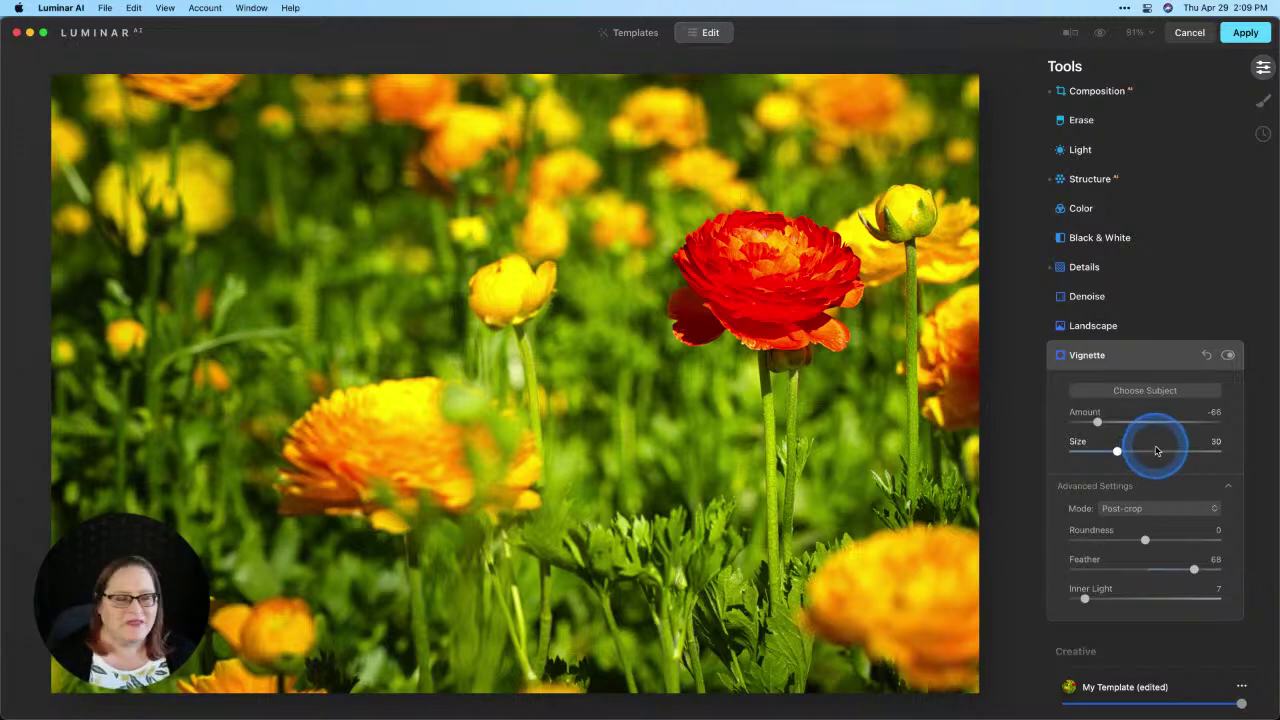
click(1102, 35)
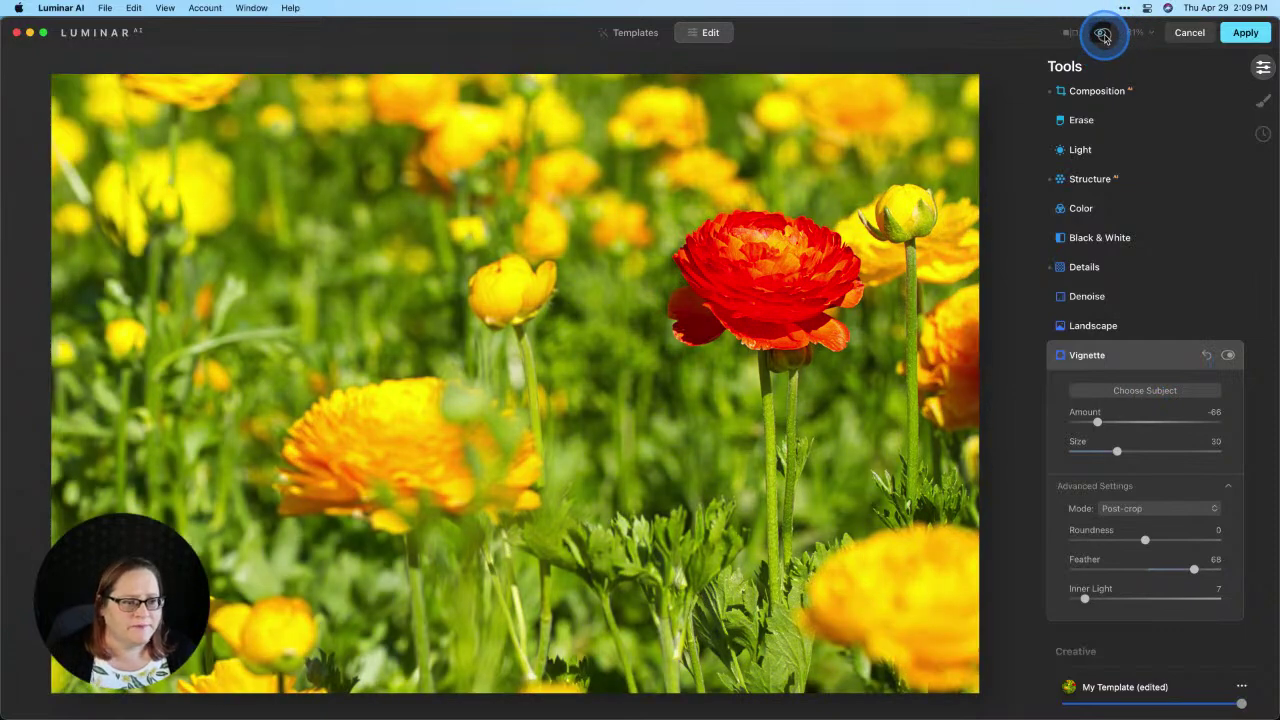
click(1104, 37)
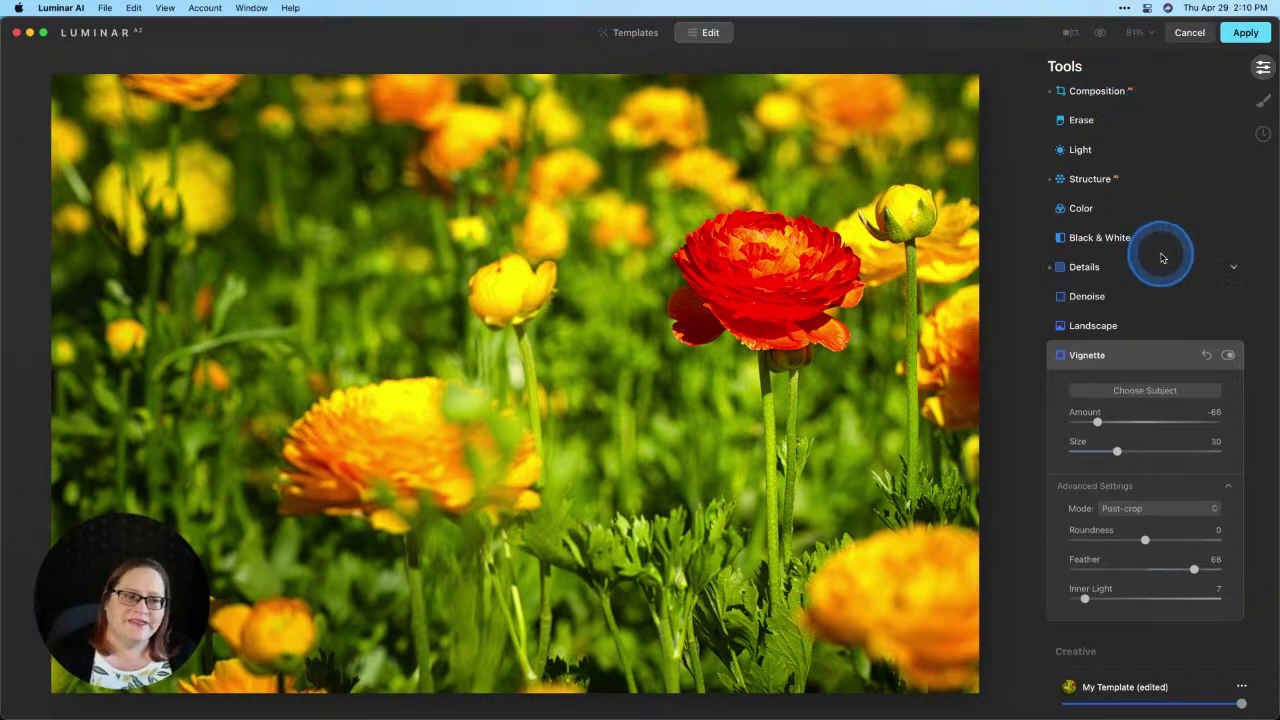
Step: Apply the Luminar edit and show the returned TIFF in Lightroom's Loupe view
click(1243, 38)
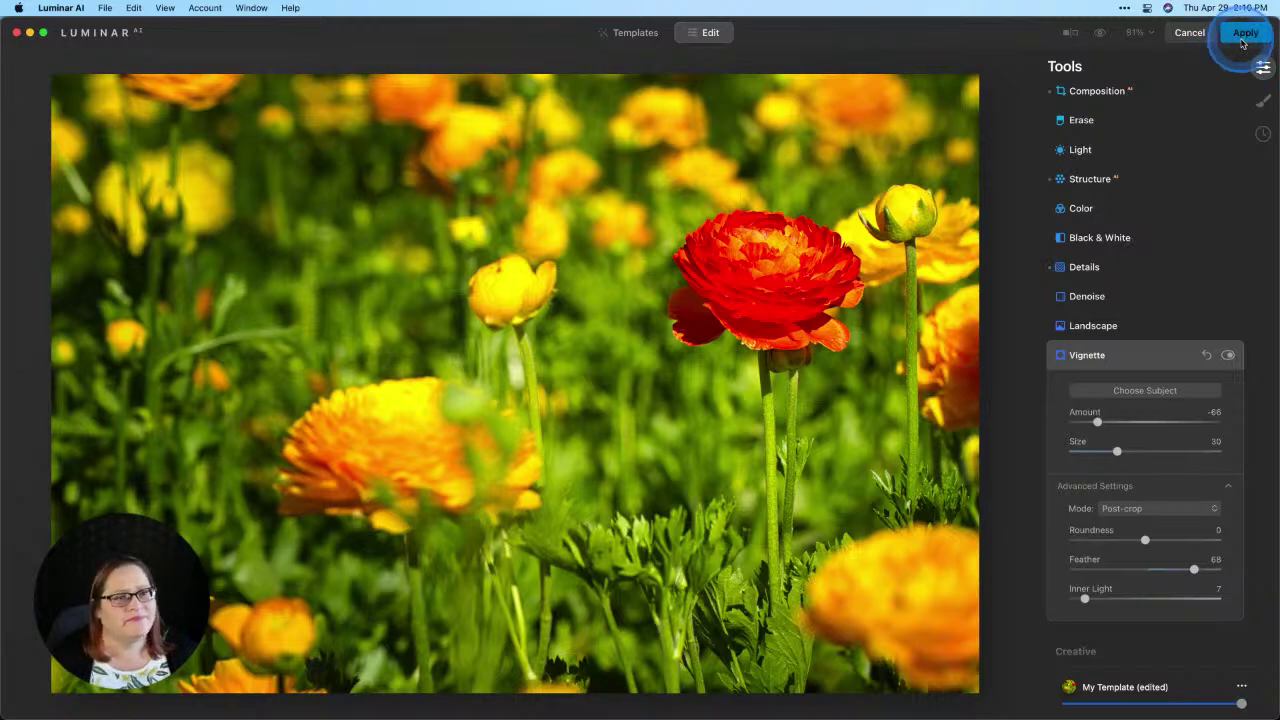
click(1243, 42)
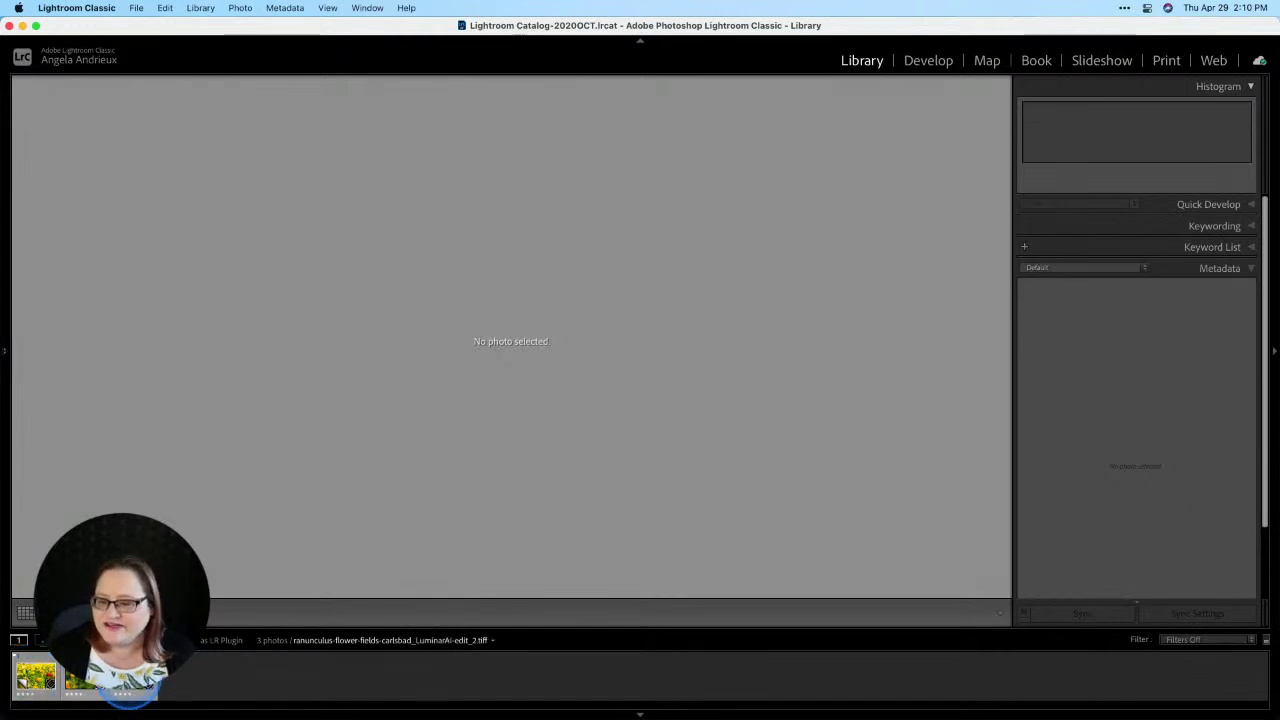
click(125, 680)
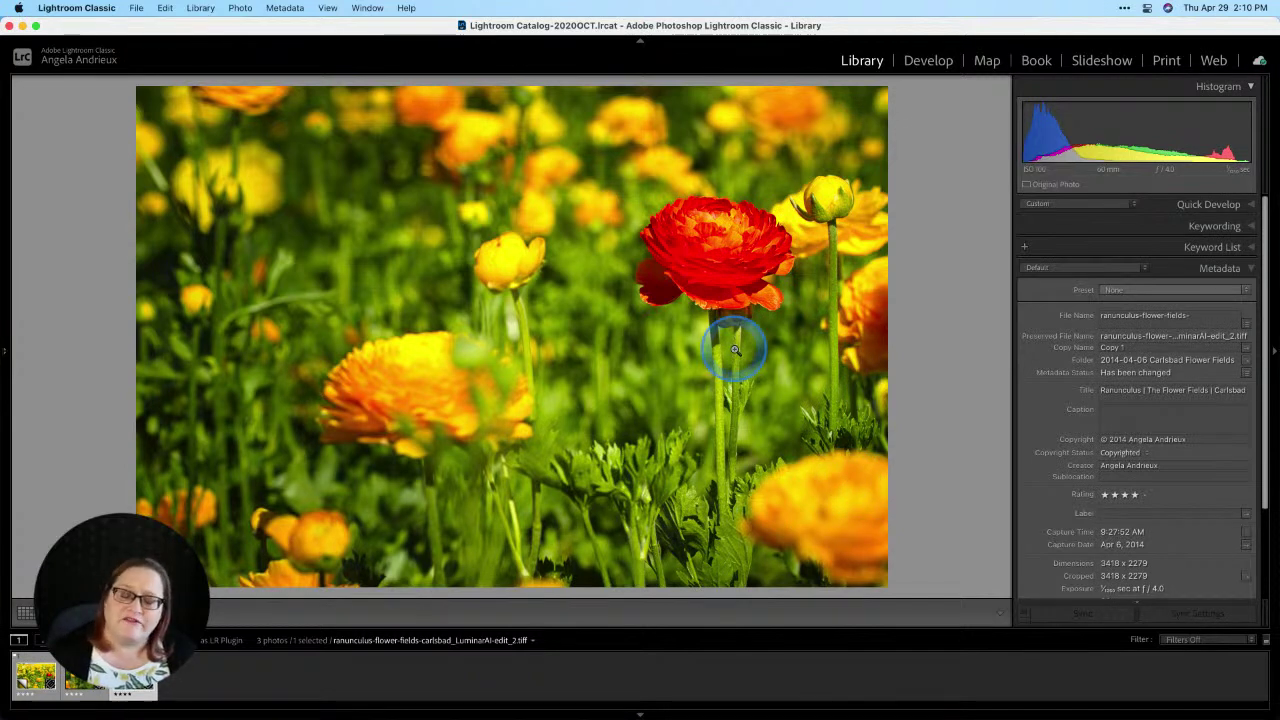
Step: Open the photo's context menu, dismiss it, and click on the image
right_click(590, 253)
mouse_move(624, 341)
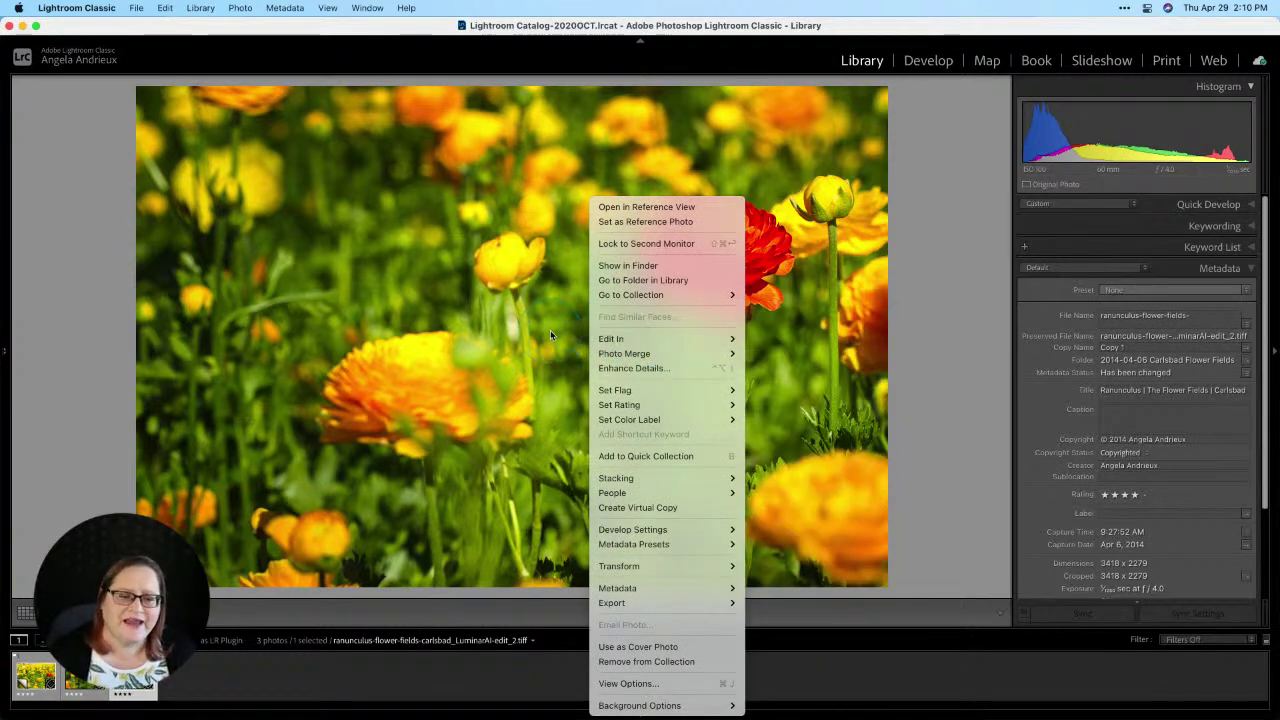
click(550, 334)
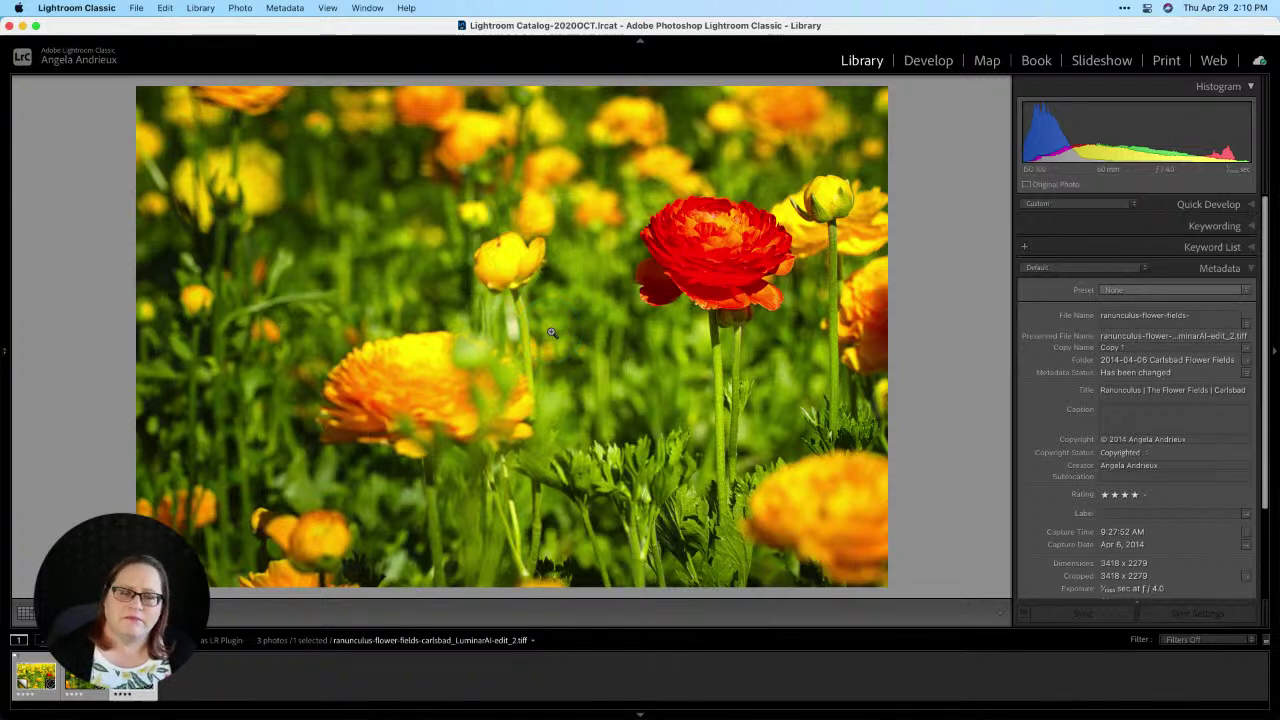
drag(550, 334, 596, 327)
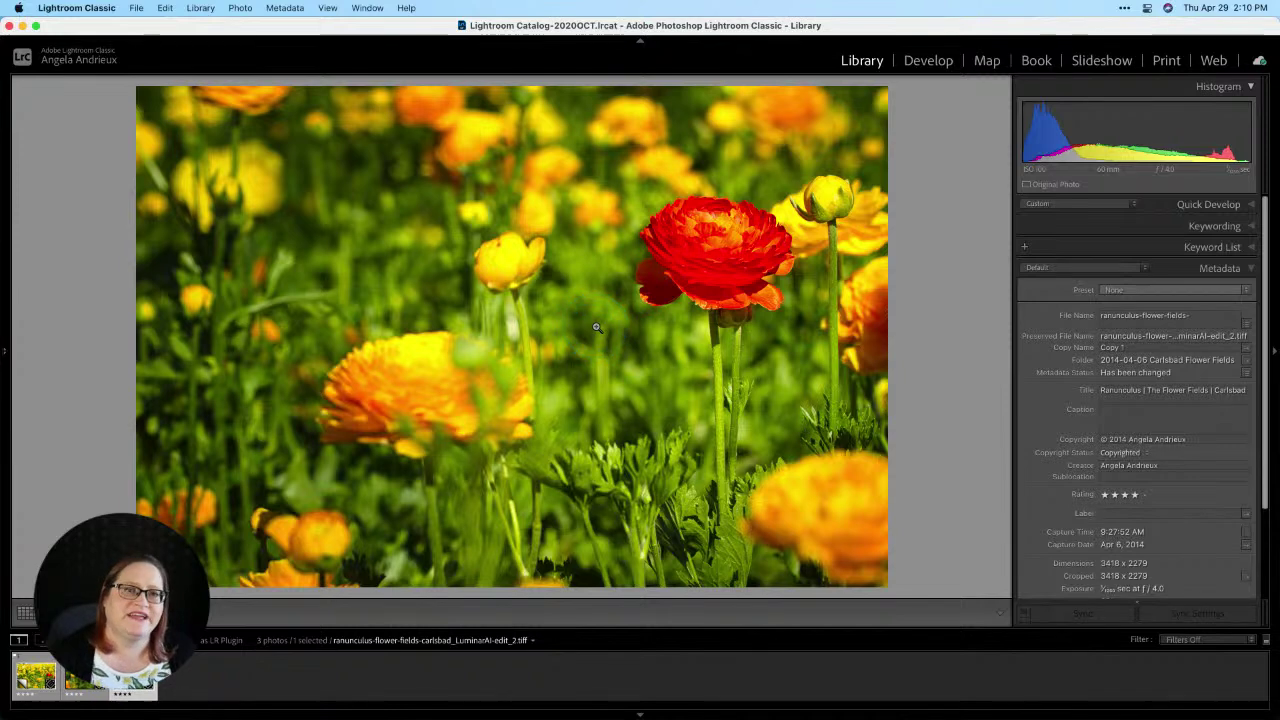
click(597, 327)
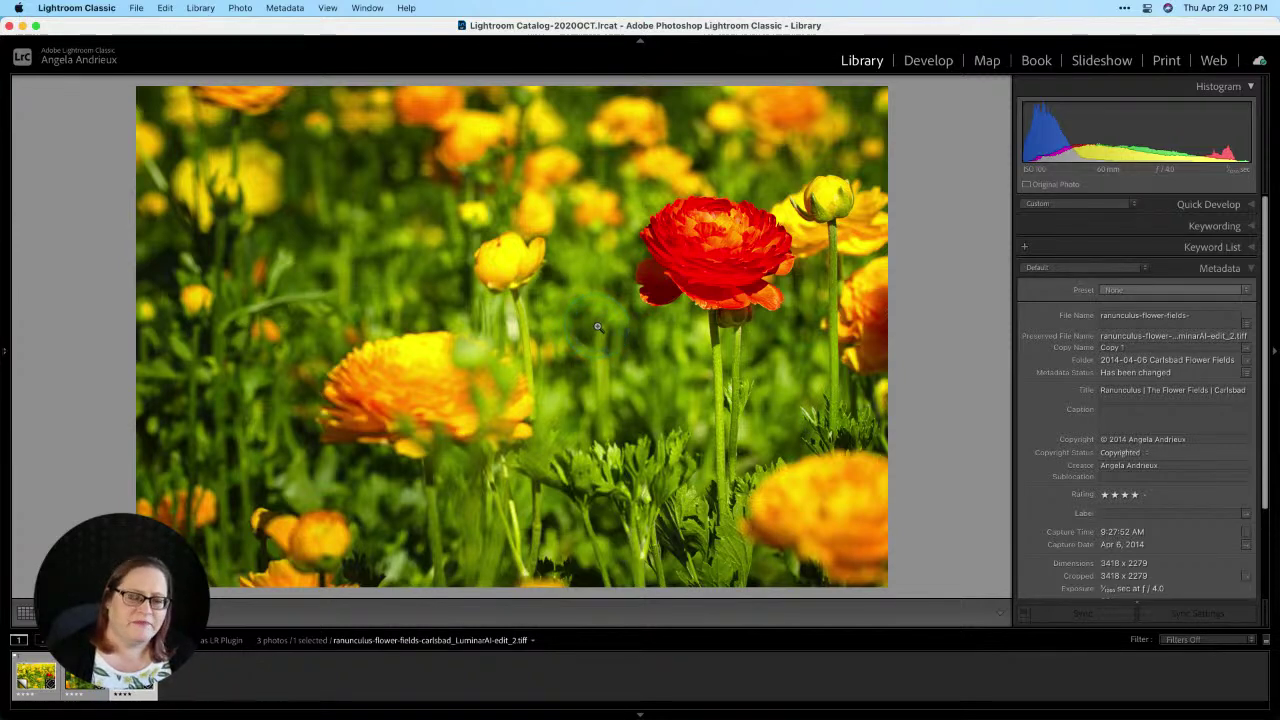
click(597, 327)
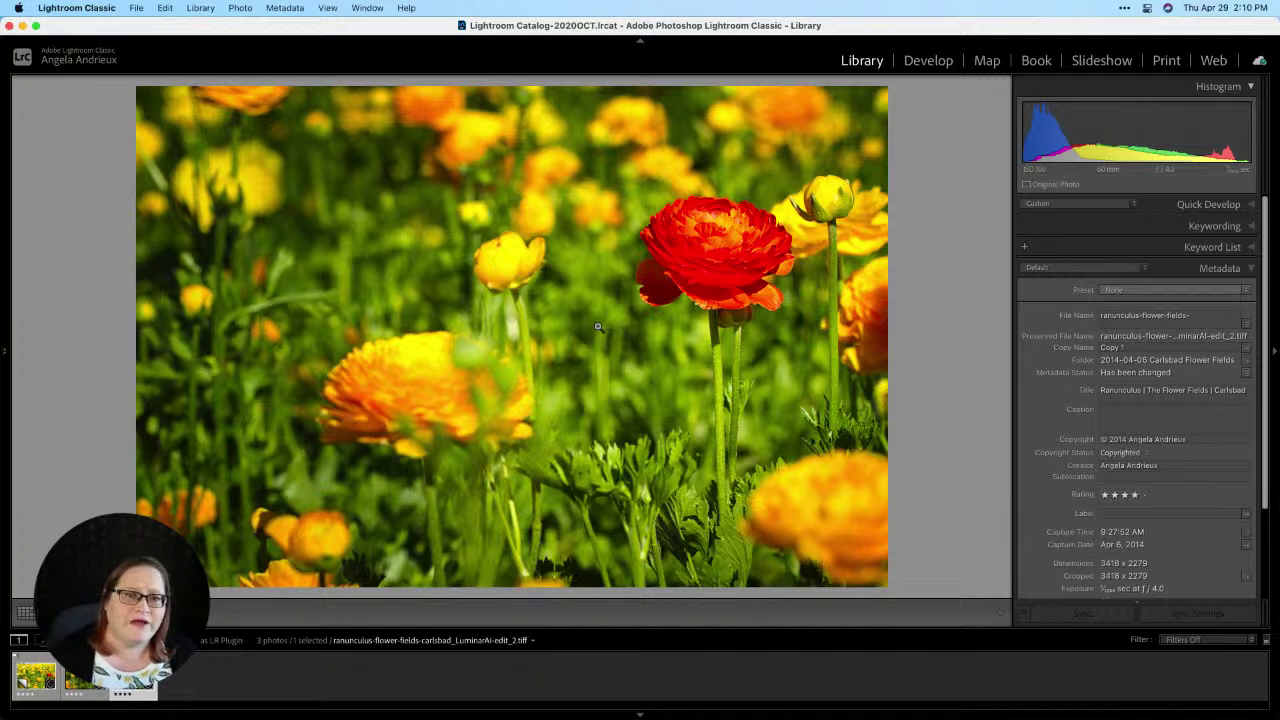
click(597, 327)
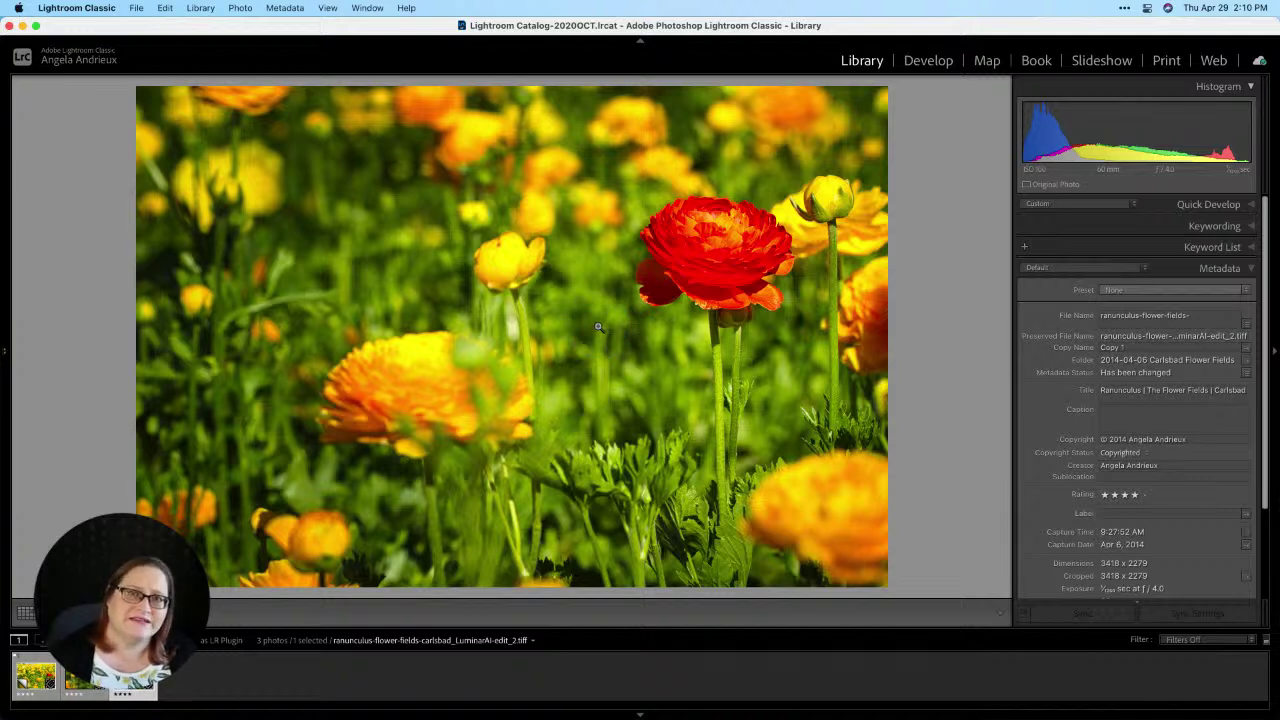
click(603, 323)
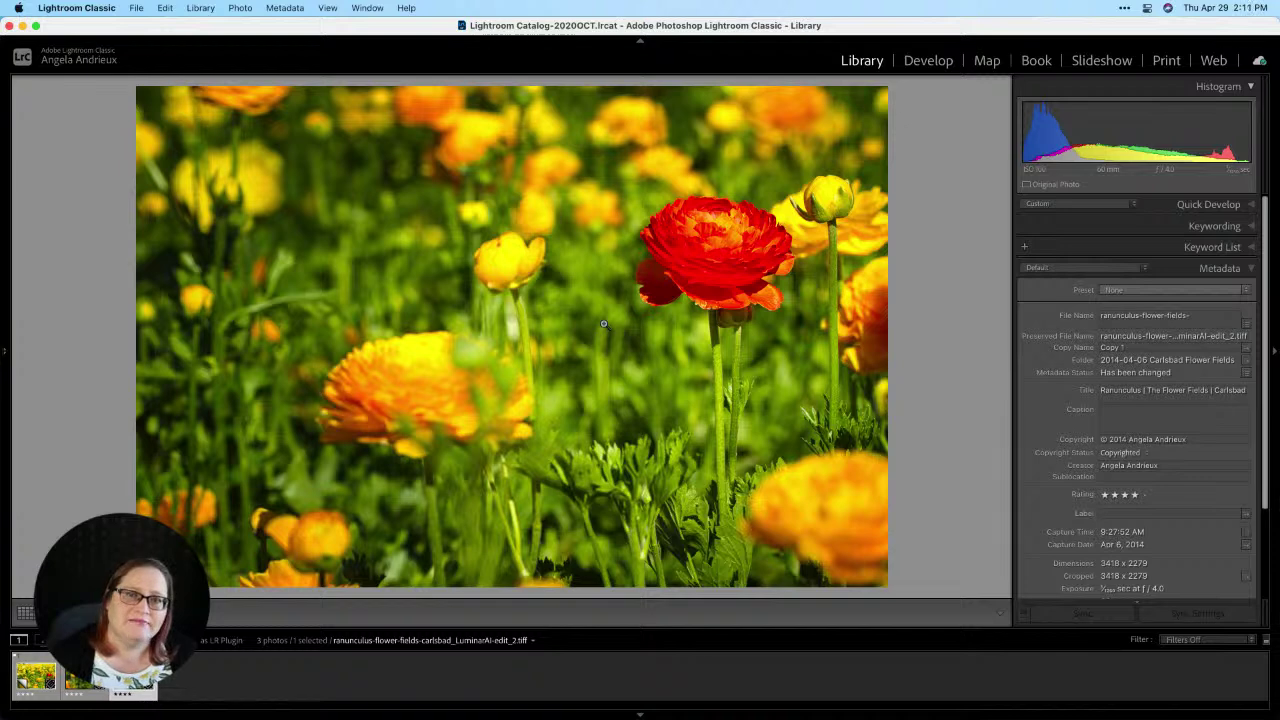
click(604, 323)
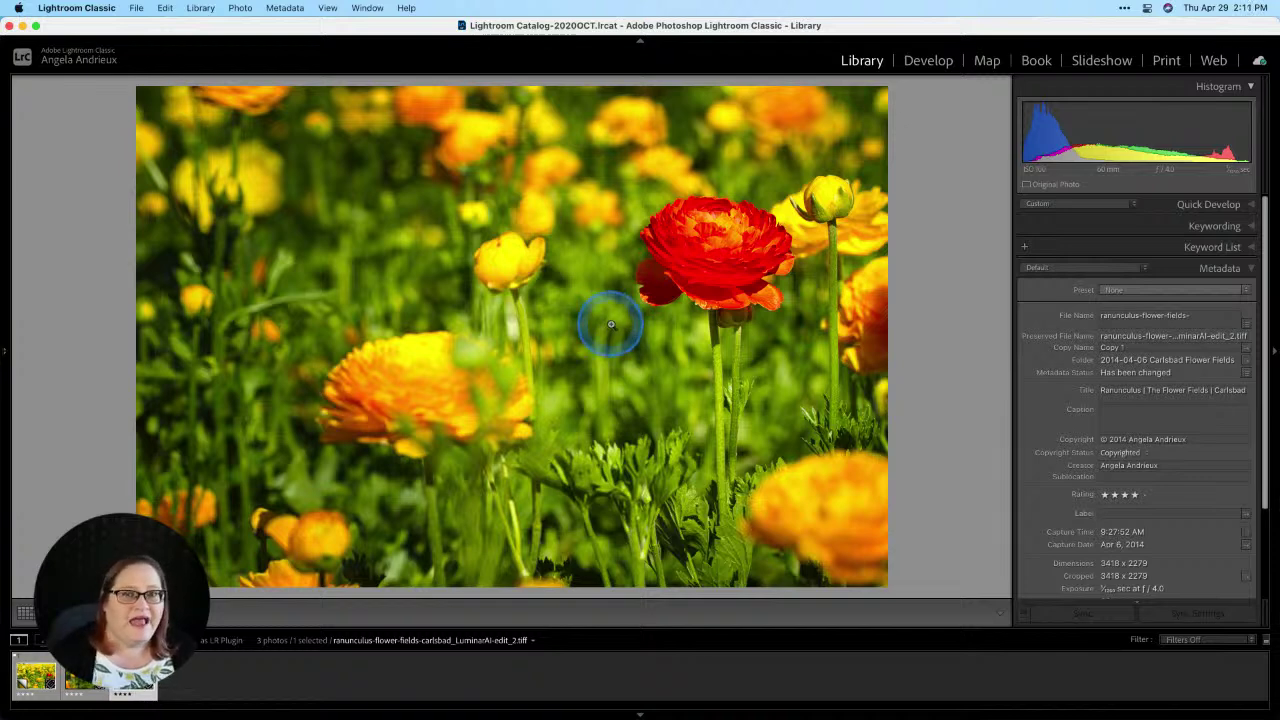